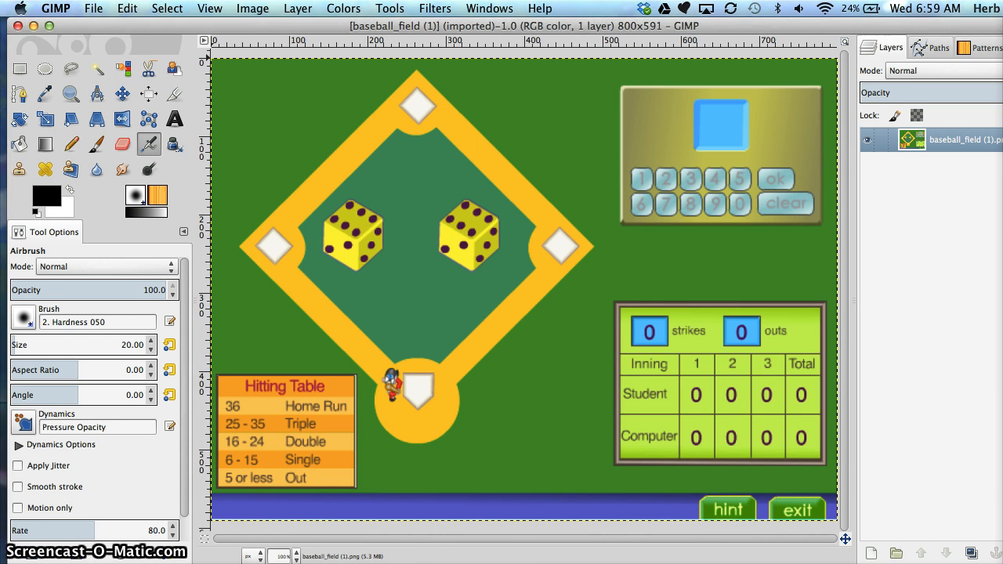
# Add a new 800 x 591 px transparent layer named Astroturf above the baseball field image.
pyautogui.moveTo(1002, 314); pyautogui.dragTo(1000, 313)
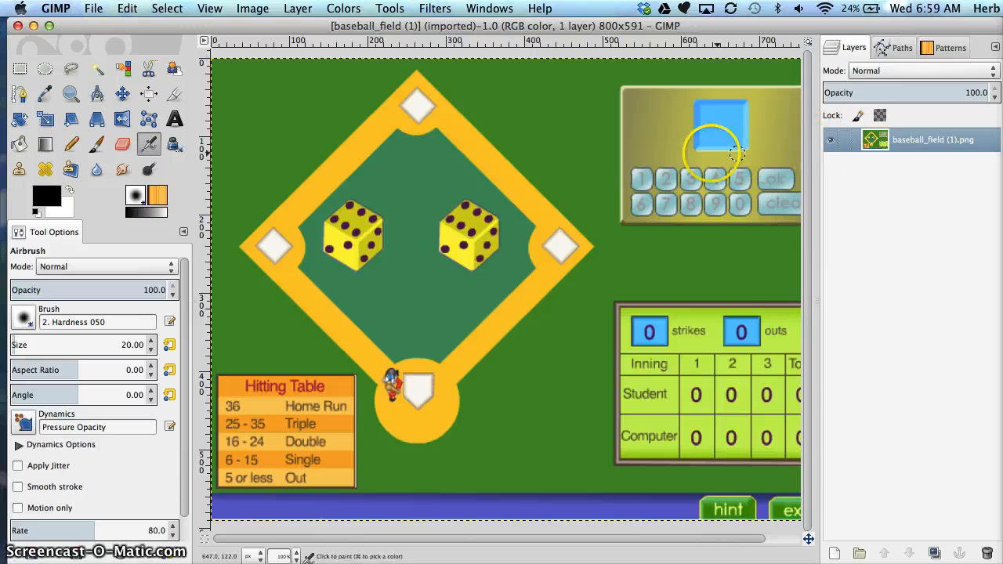
pyautogui.click(907, 139)
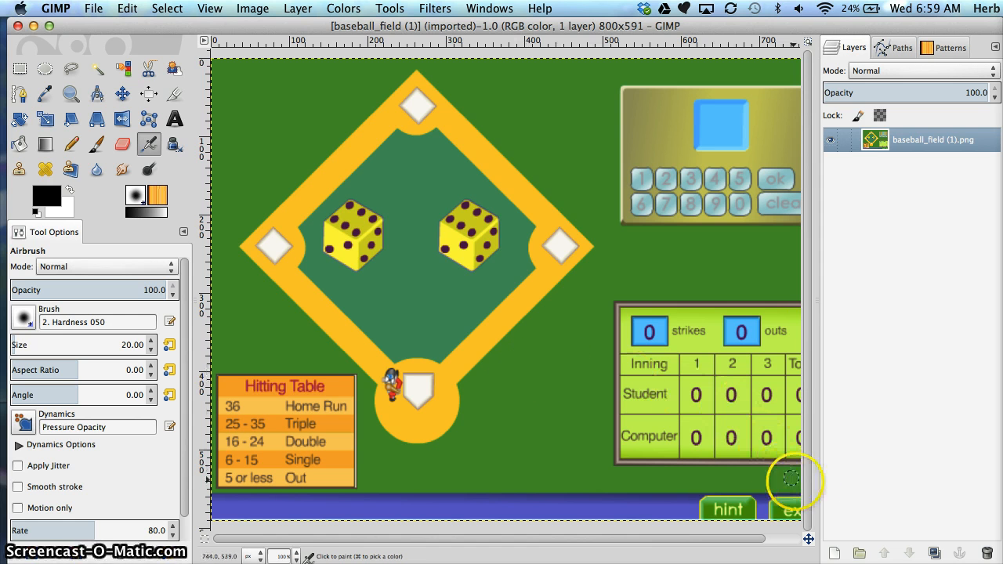
pyautogui.click(834, 553)
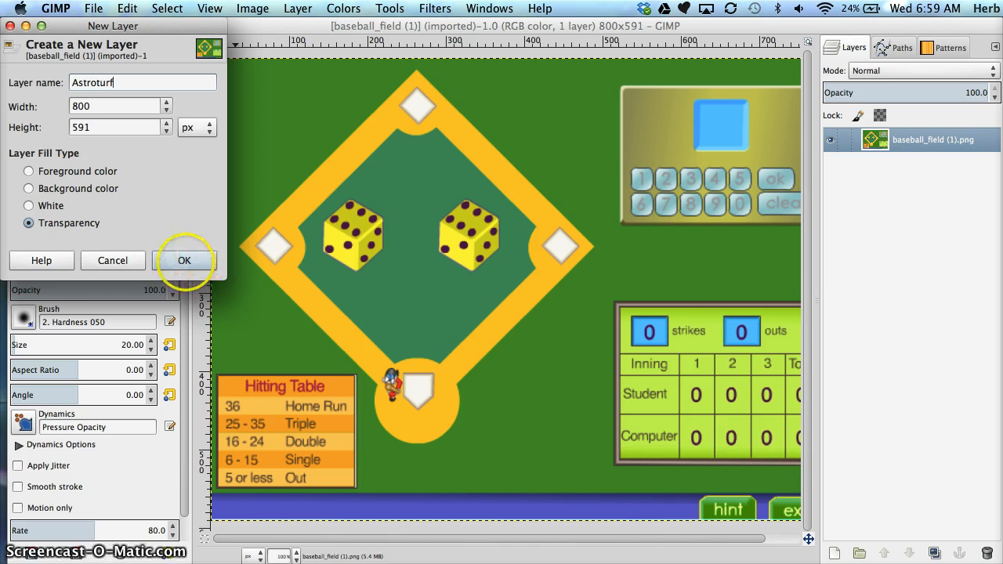
pyautogui.click(184, 260)
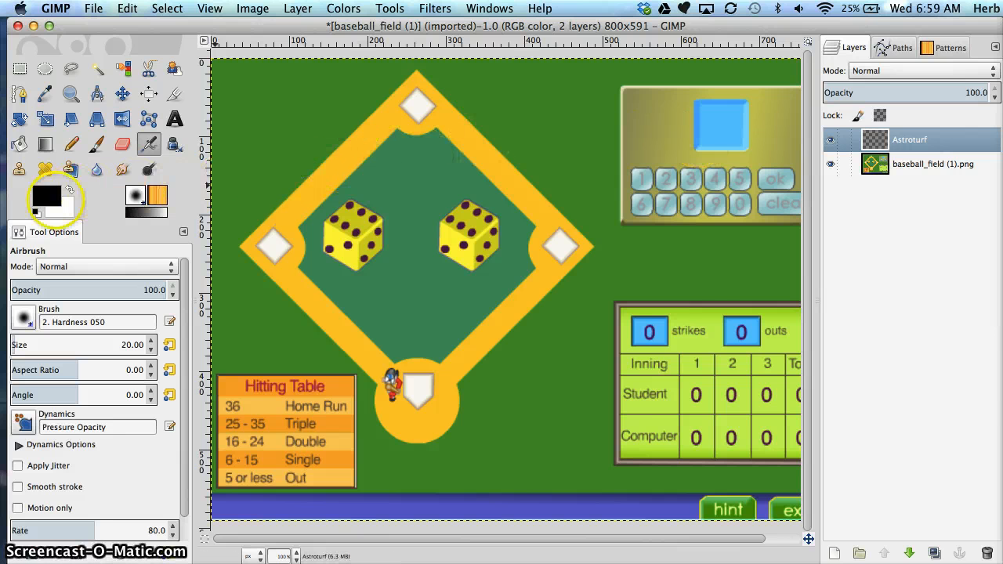
# Mix a bright green (63bc27) as the foreground color and save it to the color history.
pyautogui.click(46, 197)
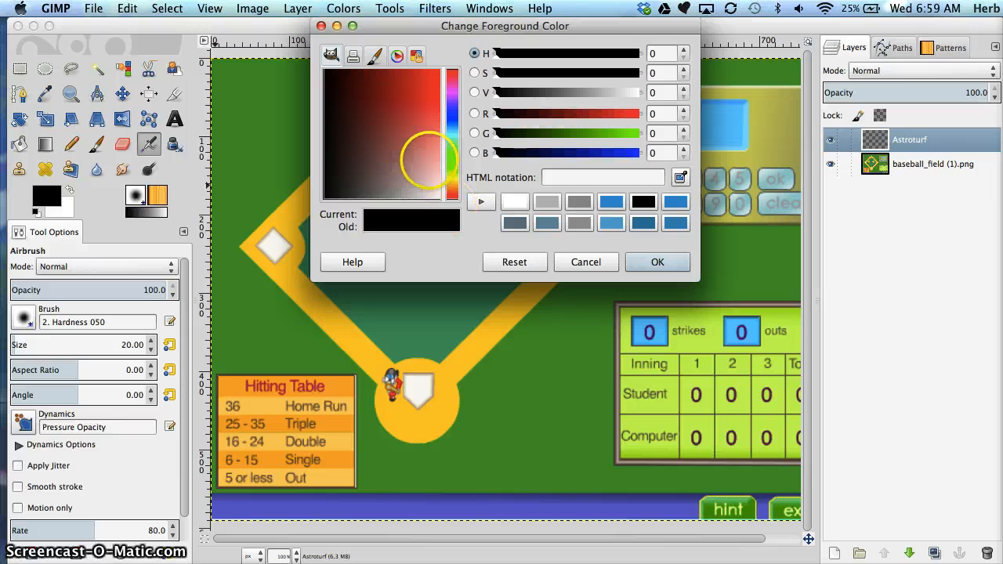
pyautogui.click(452, 163)
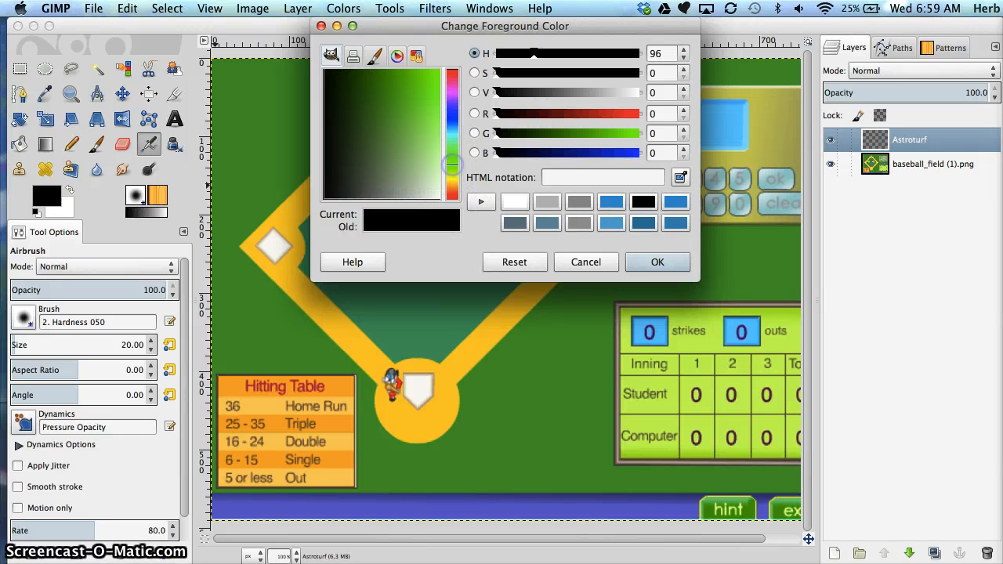
pyautogui.moveTo(416, 115); pyautogui.dragTo(409, 97)
pyautogui.click(481, 202)
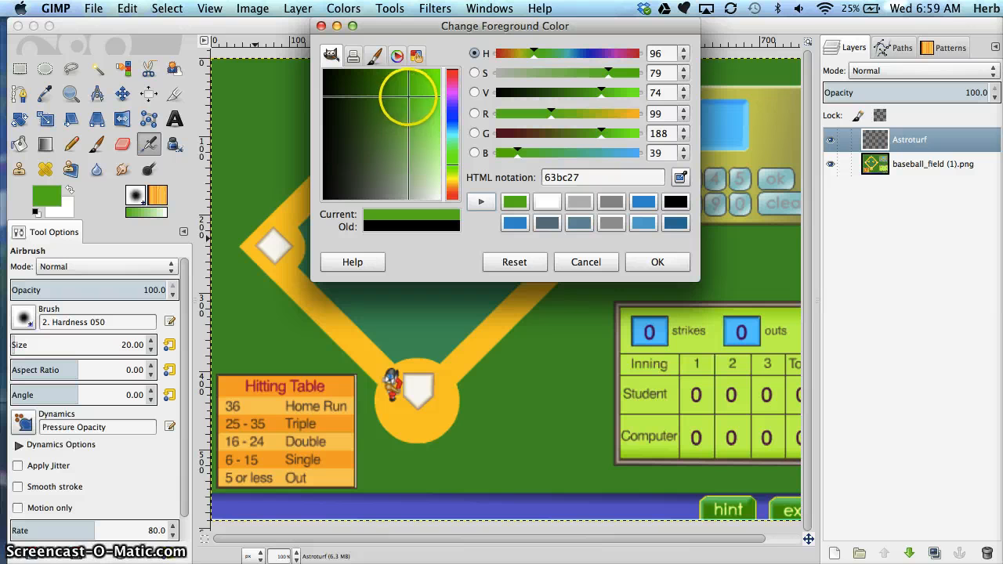
# Darken the foreground color to green 3e7618, save it to the color history and apply it.
pyautogui.moveTo(409, 94); pyautogui.dragTo(377, 95)
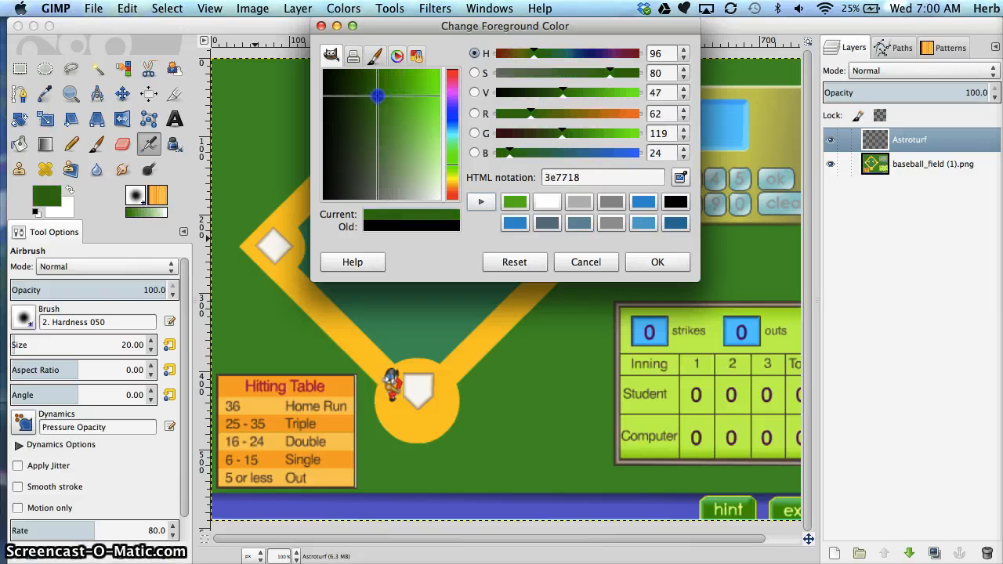
pyautogui.click(481, 201)
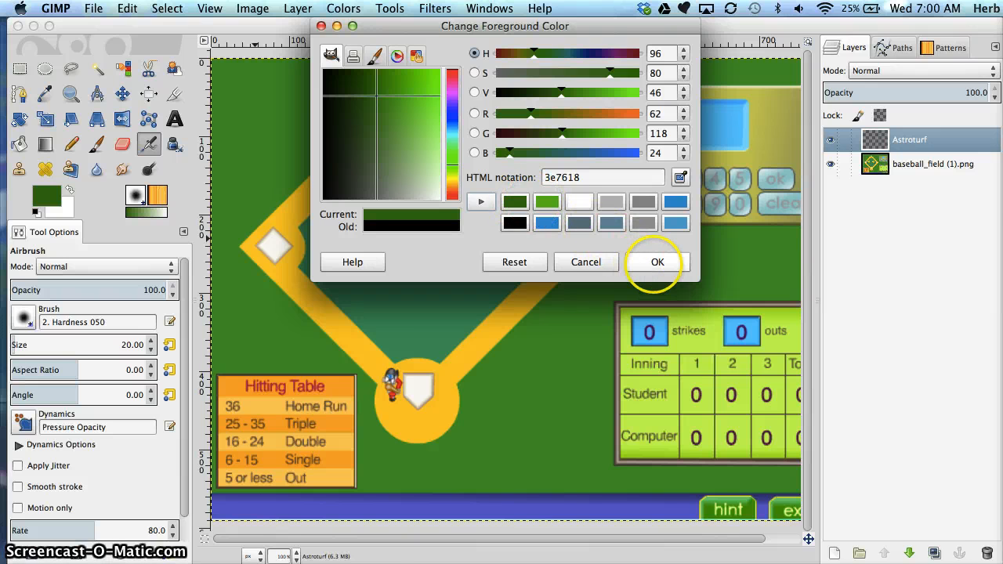
pyautogui.click(653, 263)
# Set the background color to the saved dark green 3e7618.
pyautogui.click(66, 211)
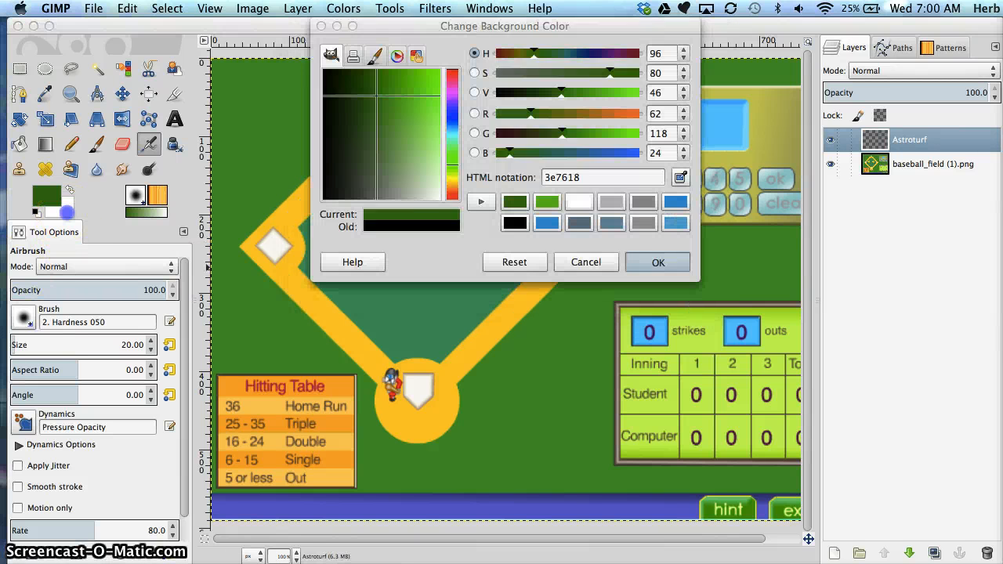
pyautogui.click(515, 202)
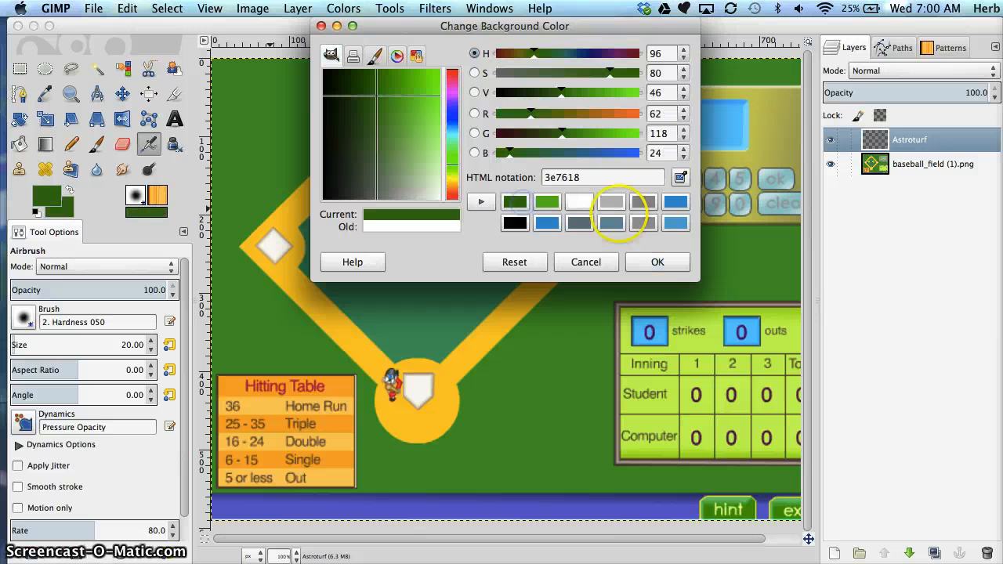
pyautogui.click(47, 201)
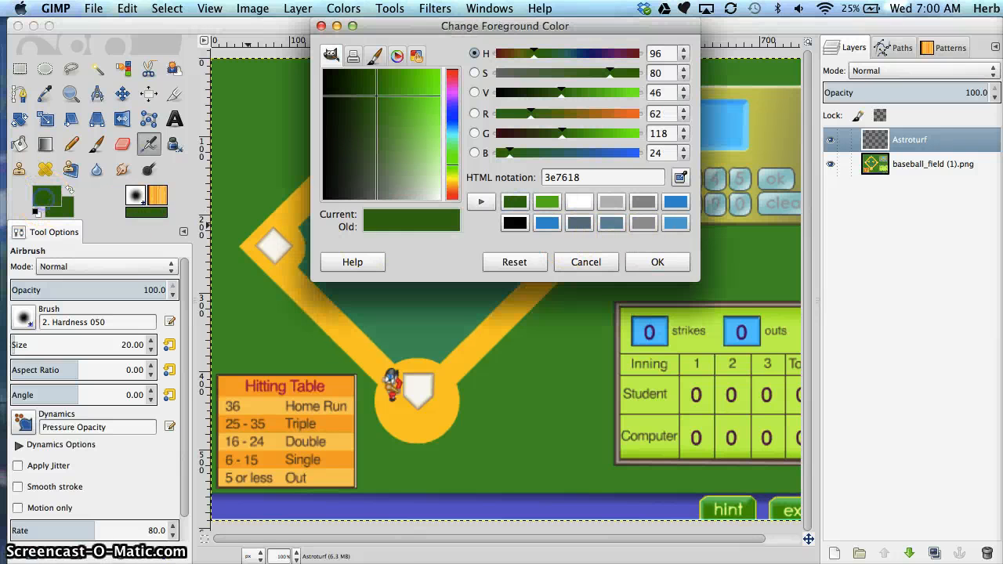
pyautogui.click(660, 262)
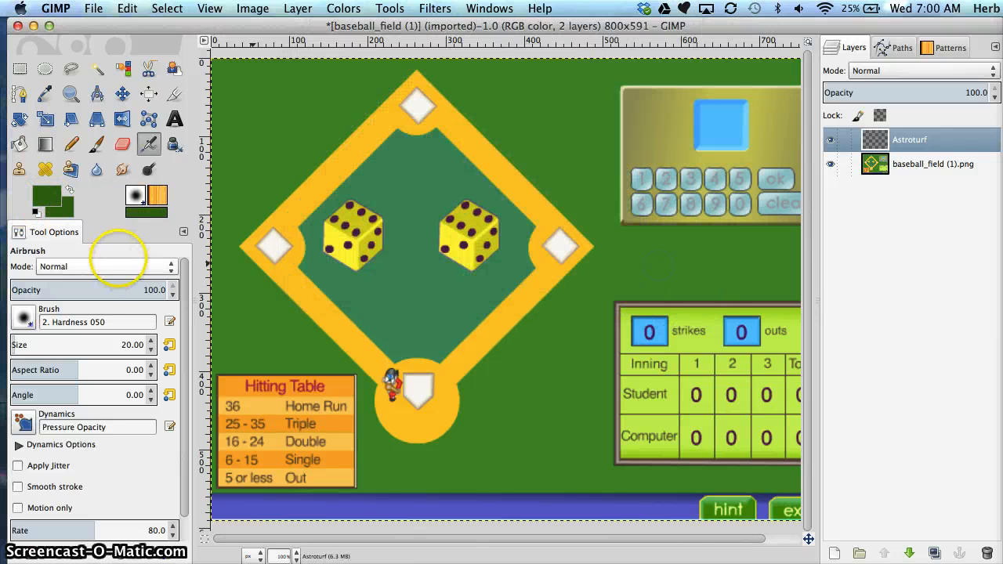
# Set the foreground color to the bright green saved in the color history.
pyautogui.click(55, 201)
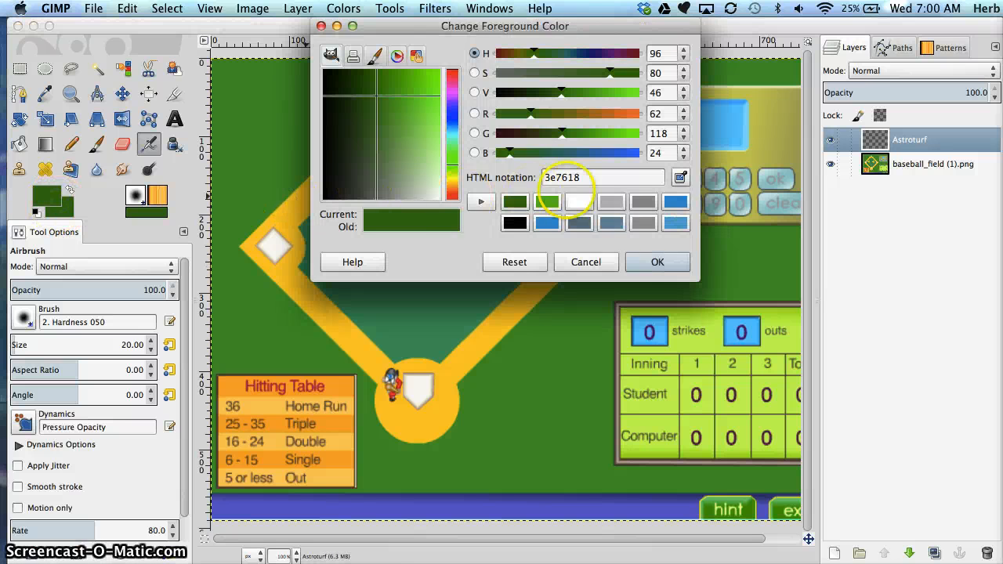
pyautogui.click(547, 201)
pyautogui.click(654, 260)
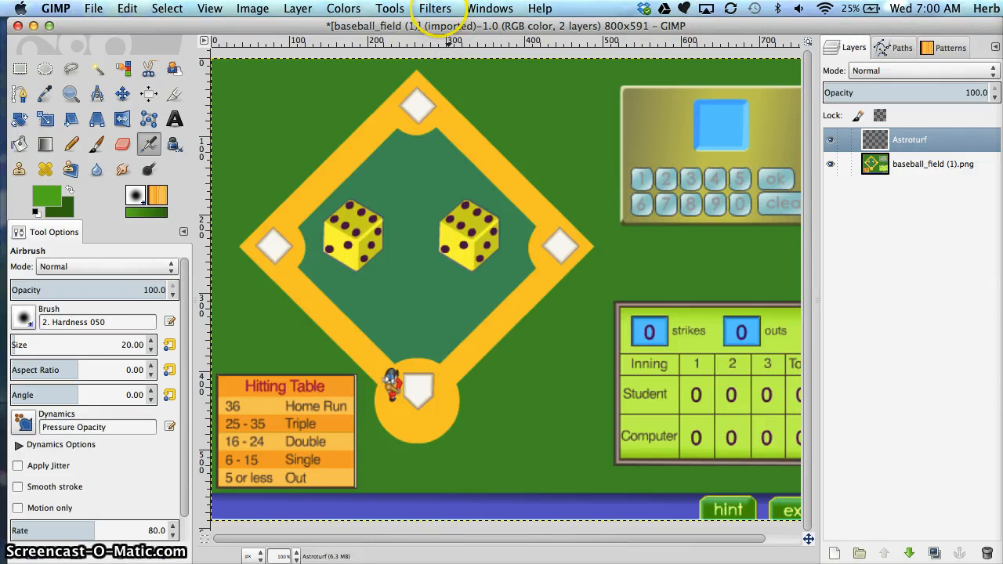
# Open the Plasma clouds render filter for the Astroturf layer and bring its settings dialog in front of the image window.
pyautogui.click(435, 9)
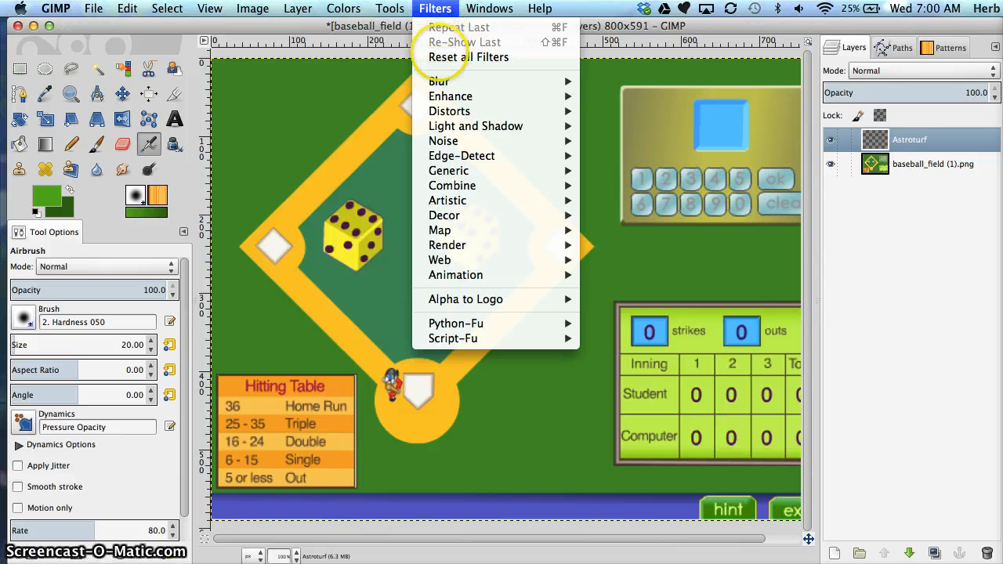
pyautogui.moveTo(462, 244)
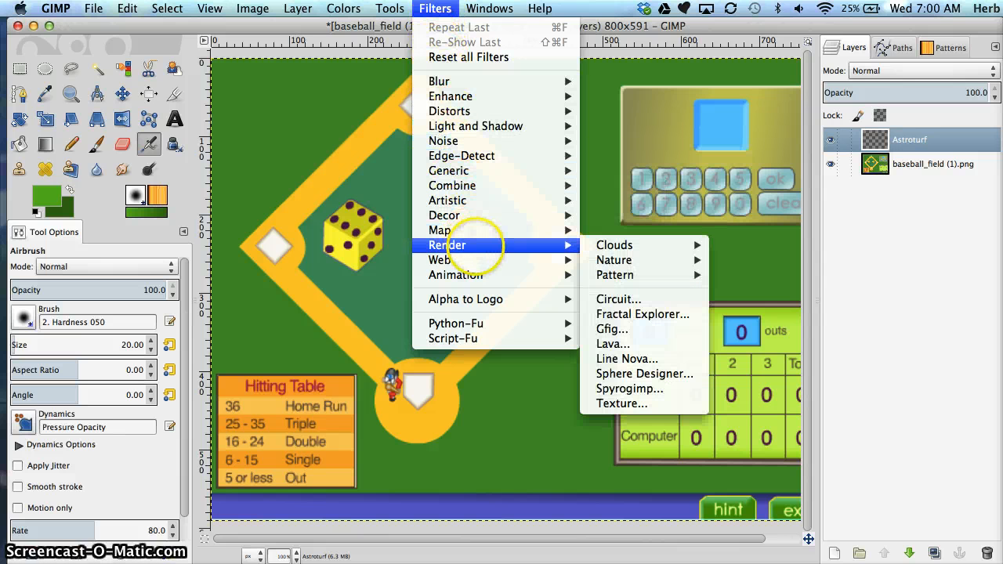
pyautogui.moveTo(631, 245)
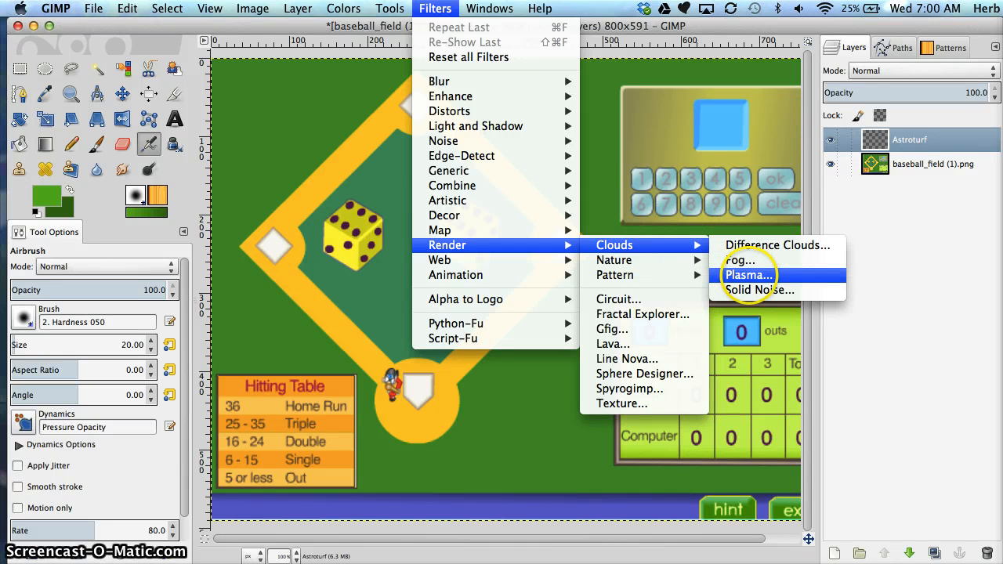
pyautogui.click(748, 275)
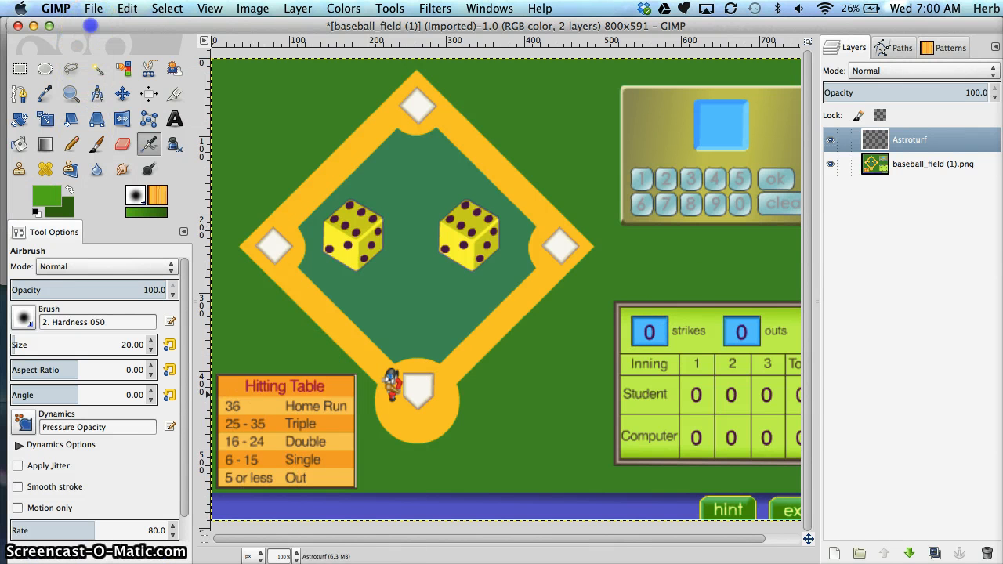
pyautogui.moveTo(91, 25); pyautogui.dragTo(437, 59)
pyautogui.click(31, 28)
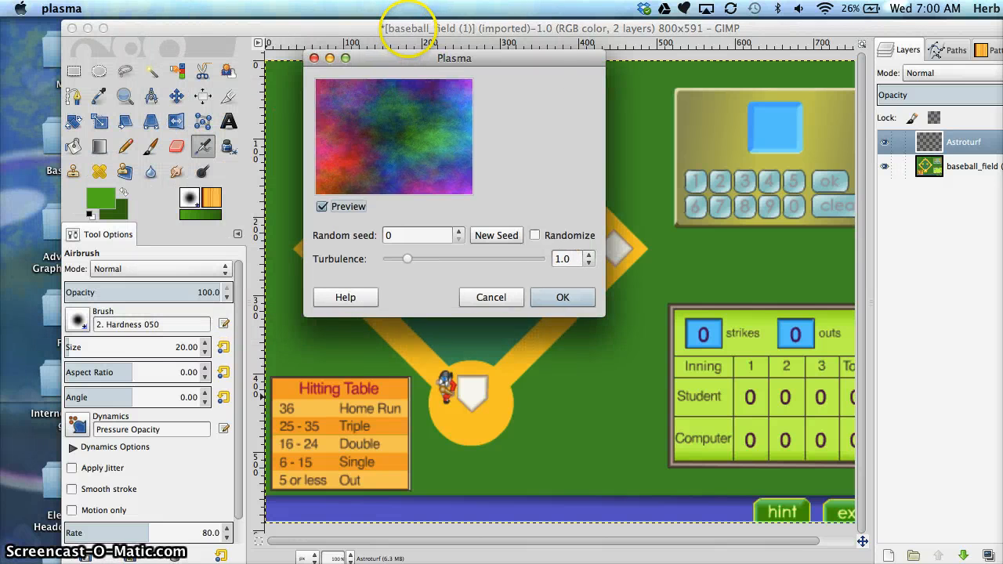
pyautogui.moveTo(408, 23); pyautogui.dragTo(369, 96)
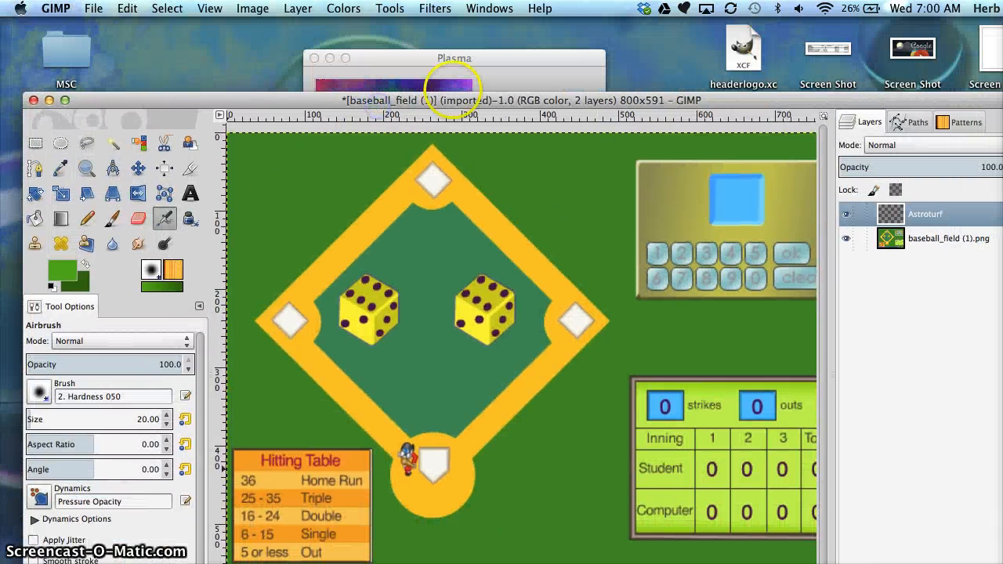
pyautogui.click(448, 56)
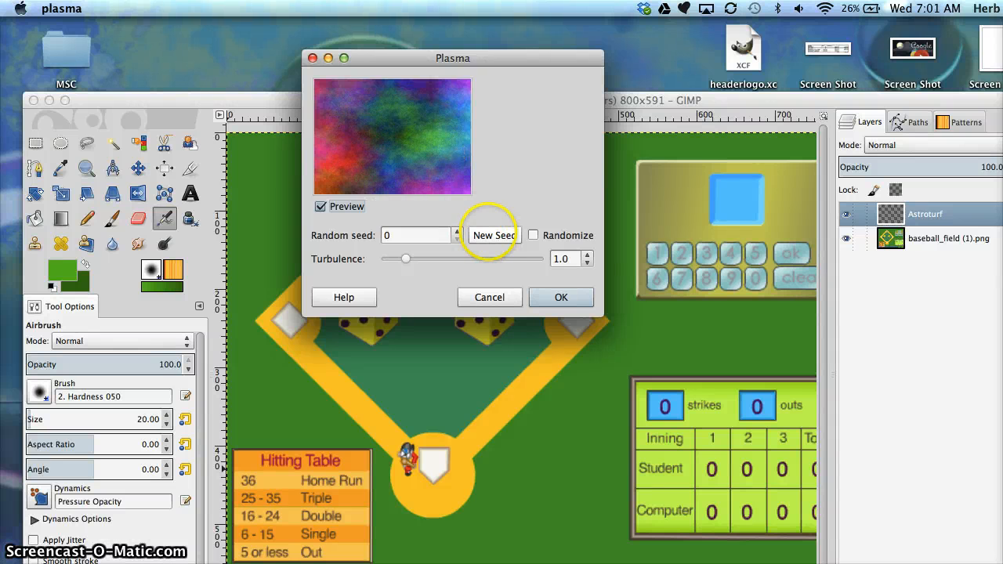
# Generate several new plasma seeds, set the turbulence to 2.7 and render the plasma on the Astroturf layer.
pyautogui.click(489, 235)
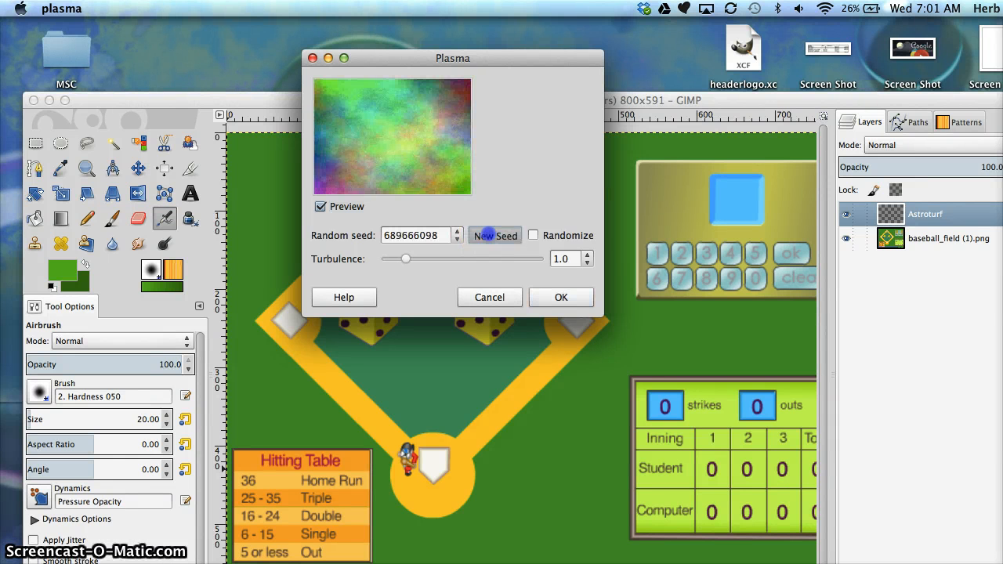
pyautogui.click(494, 235)
pyautogui.click(487, 235)
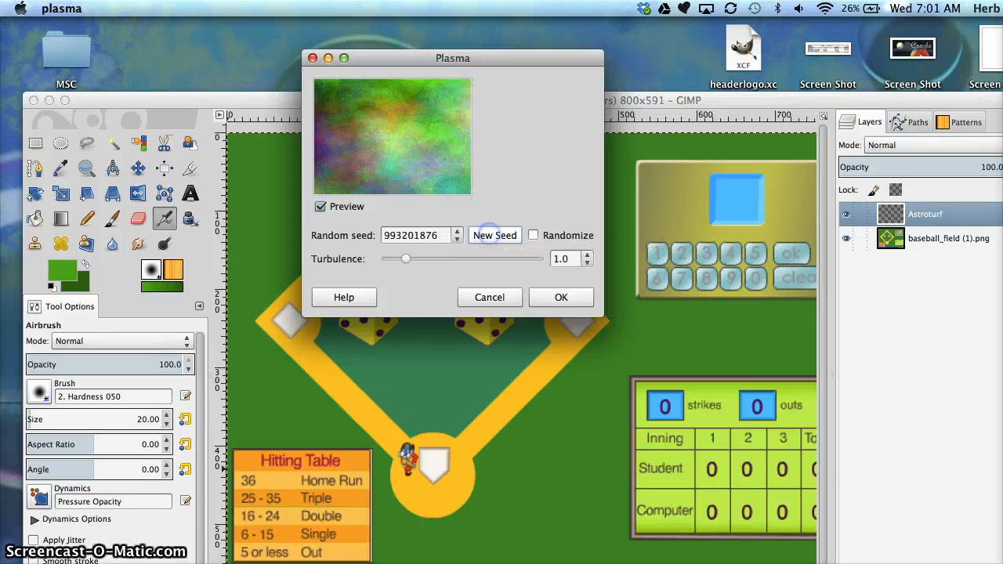
pyautogui.click(489, 235)
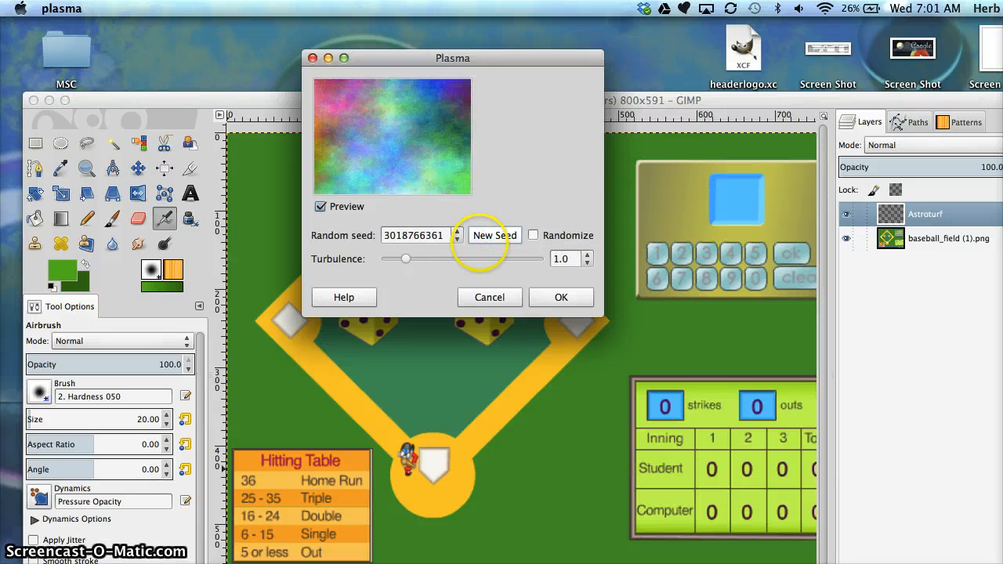
pyautogui.click(484, 235)
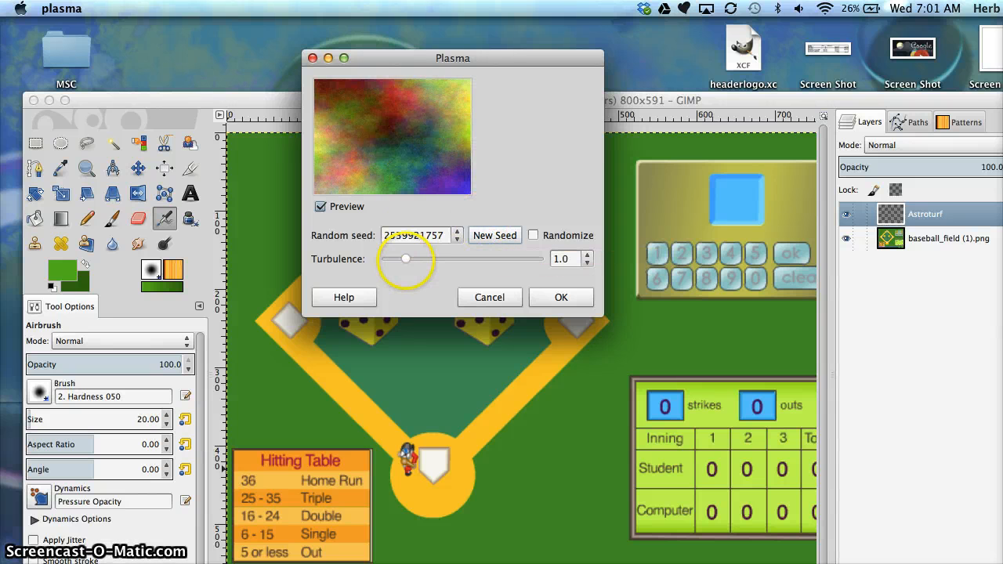
pyautogui.moveTo(406, 259); pyautogui.dragTo(444, 258)
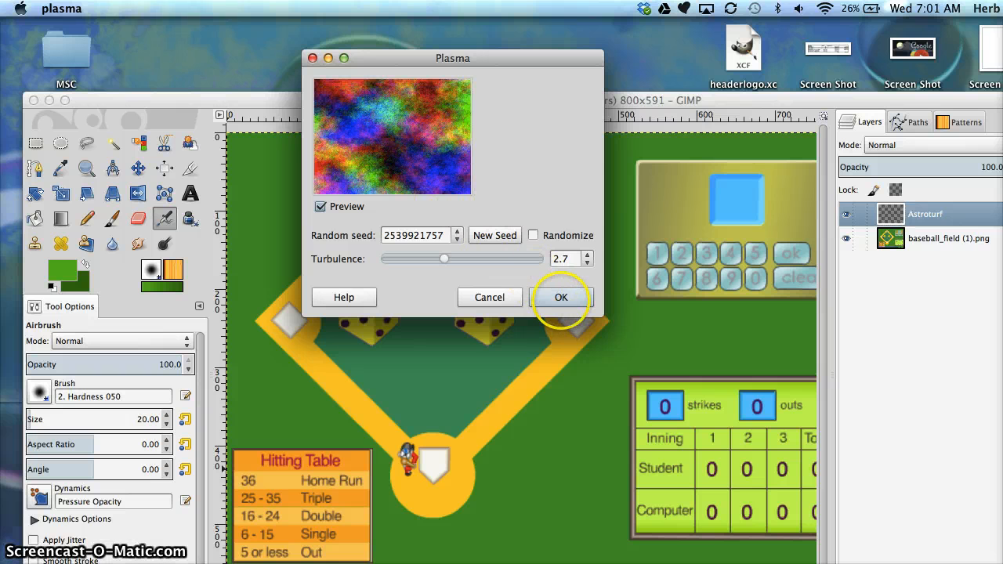
pyautogui.click(561, 297)
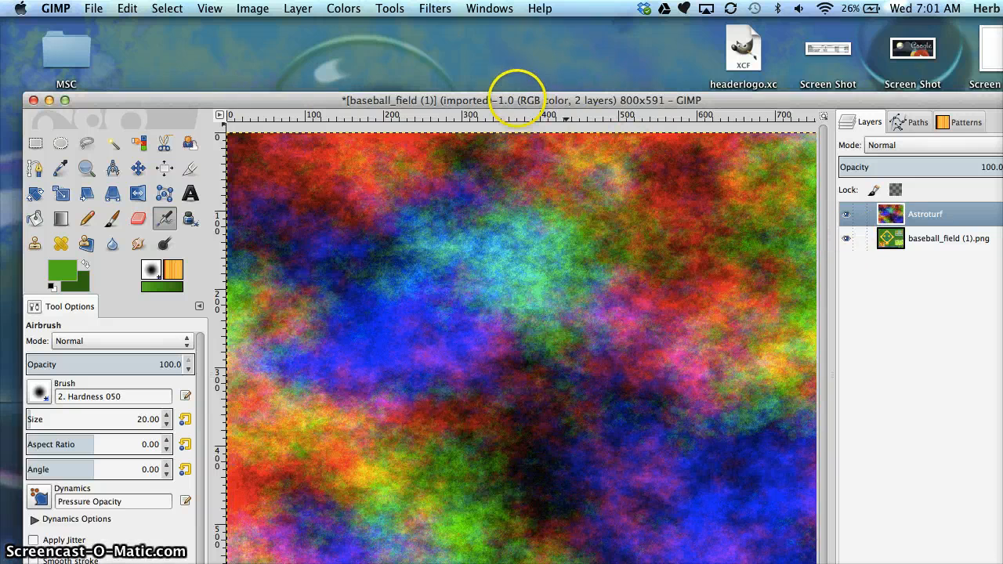
pyautogui.moveTo(517, 99); pyautogui.dragTo(492, 26)
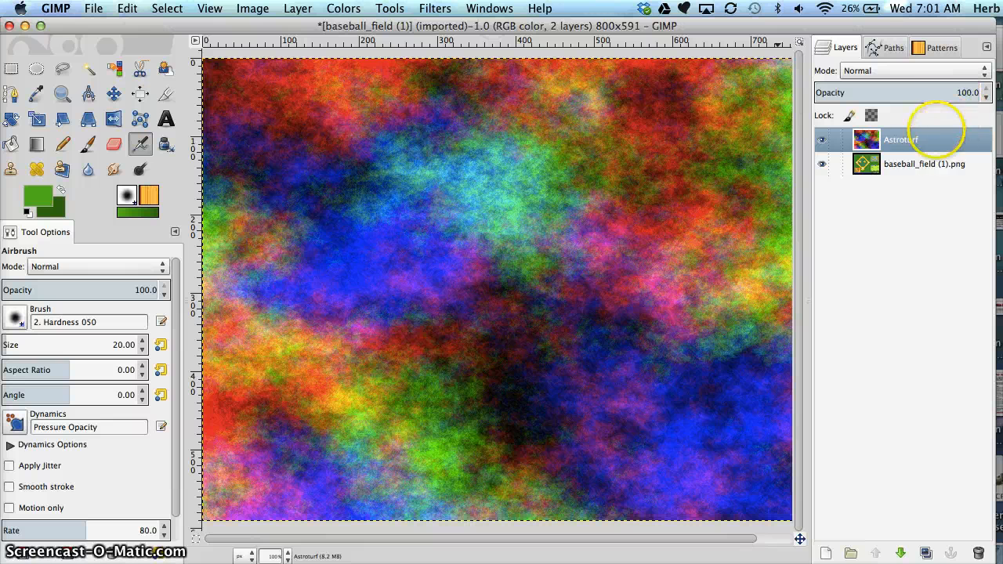
pyautogui.click(897, 164)
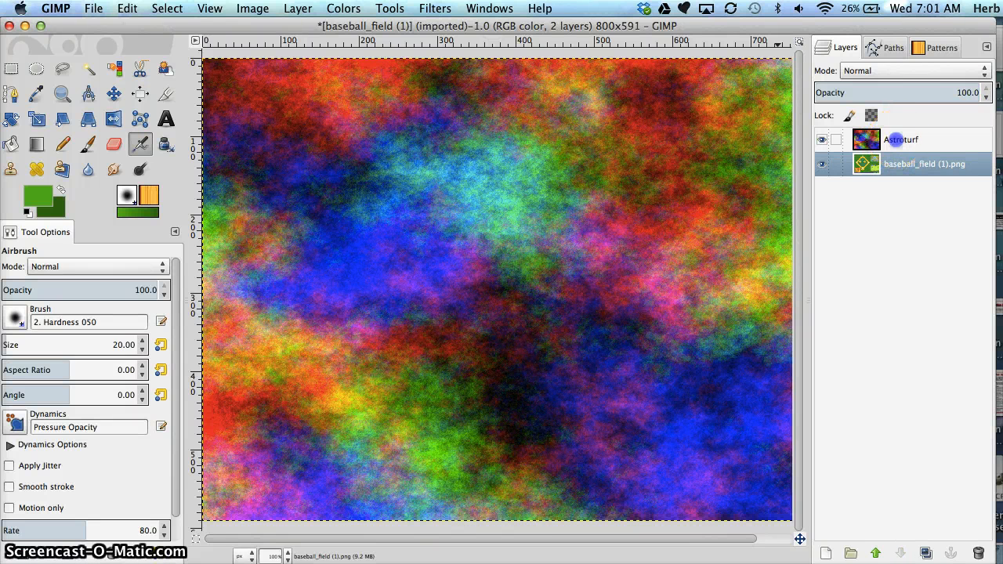
pyautogui.click(896, 140)
pyautogui.click(892, 162)
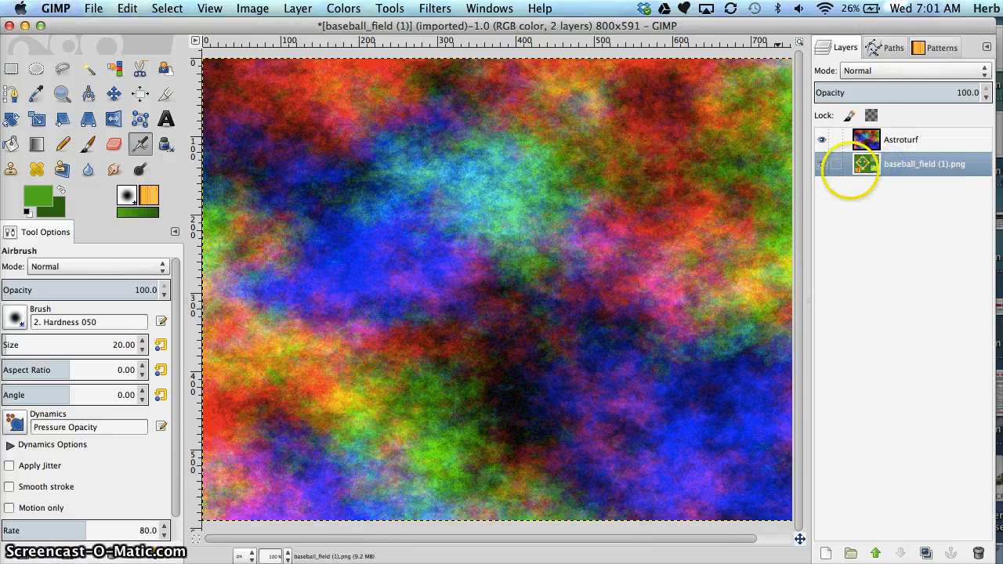
pyautogui.click(822, 164)
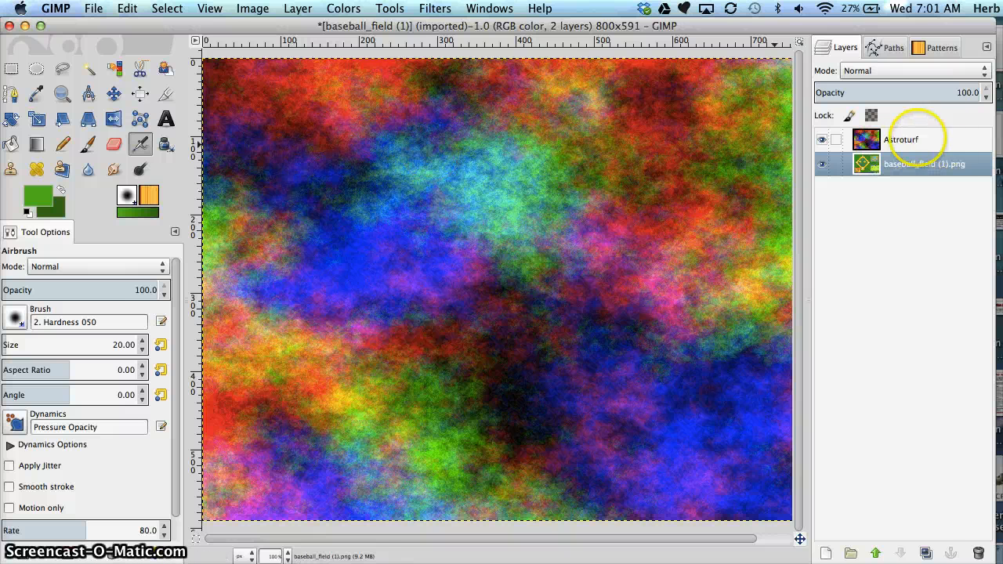
# Apply a Gradient Map to the Astroturf layer using the two-green foreground-to-background gradient.
pyautogui.click(901, 140)
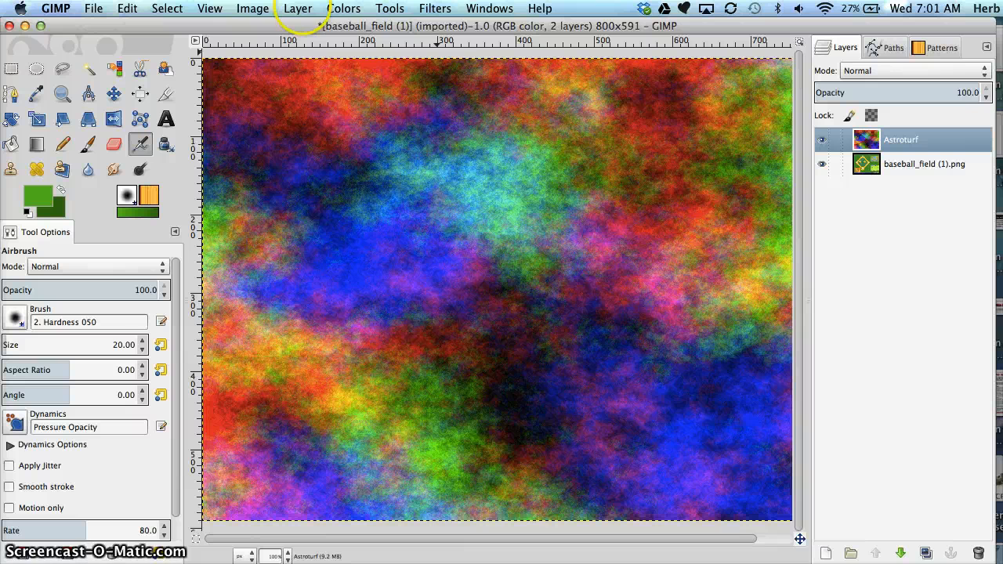
pyautogui.click(343, 8)
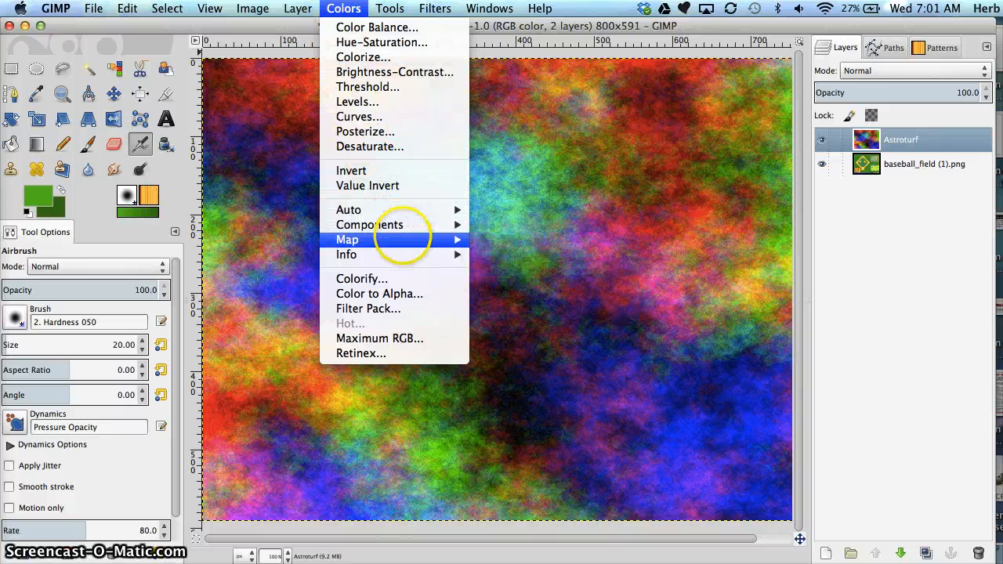
pyautogui.moveTo(409, 237)
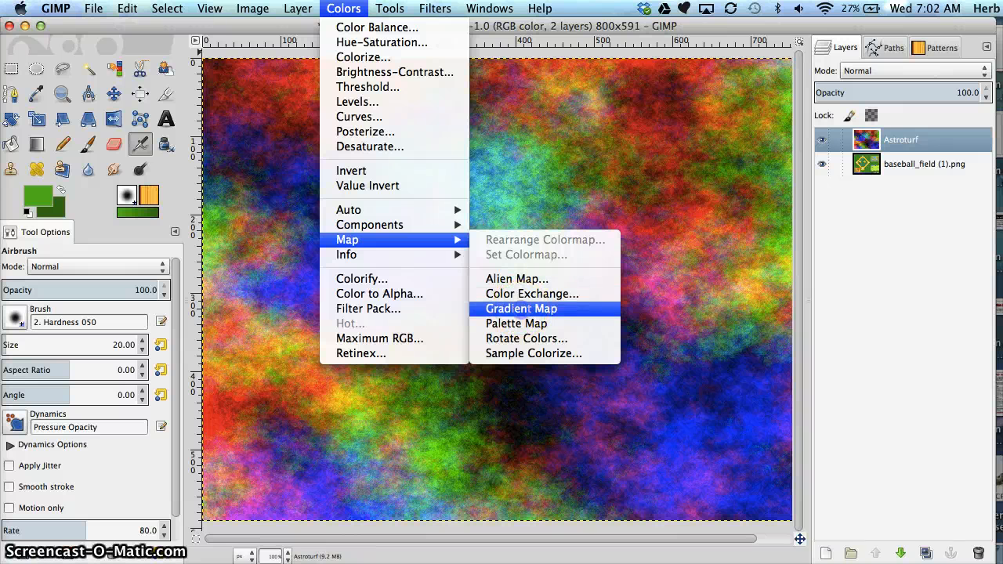
pyautogui.click(521, 309)
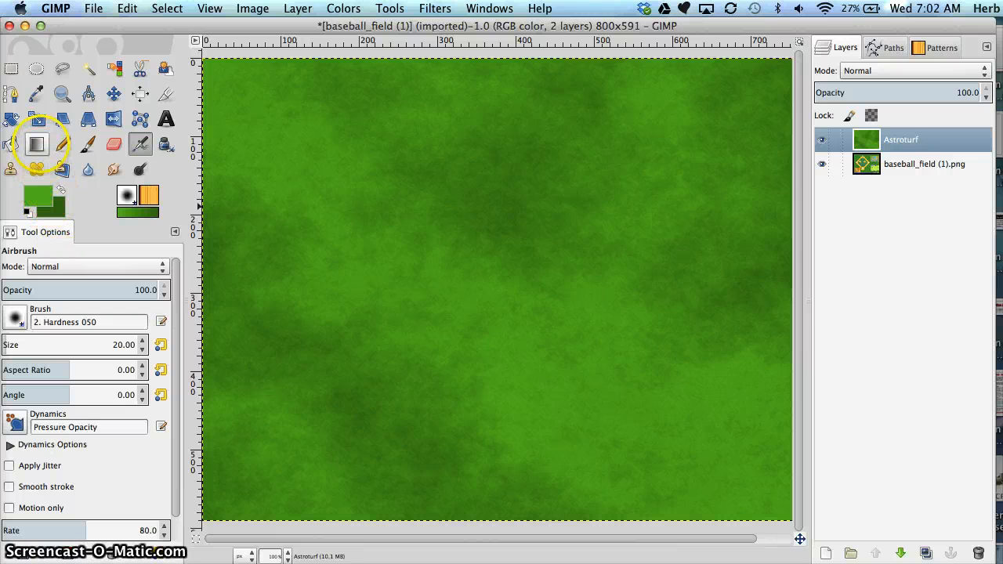
pyautogui.click(37, 144)
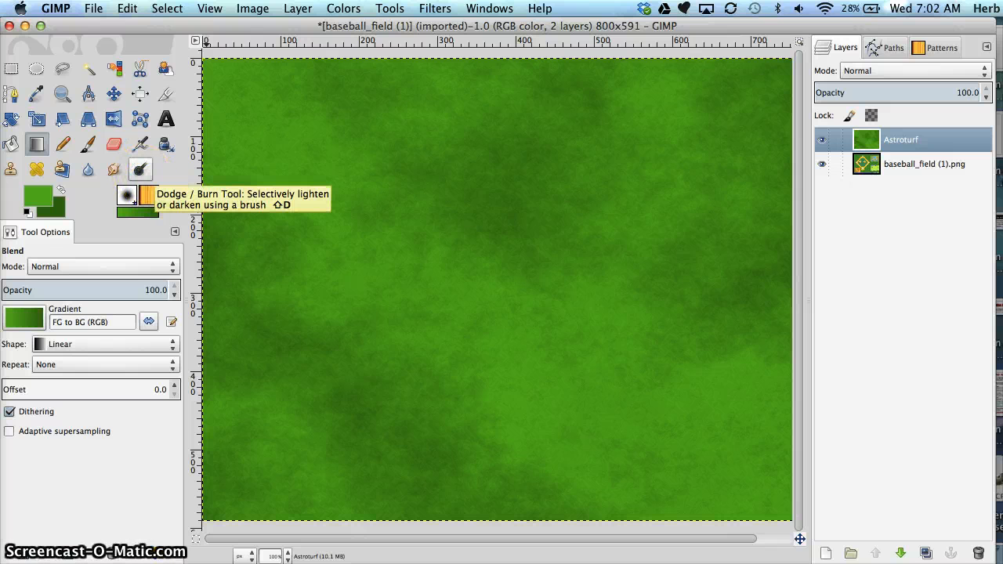
# Set up the Dodge / Burn tool with the 2. Hardness 100 brush, size 50 and type Burn.
pyautogui.click(141, 170)
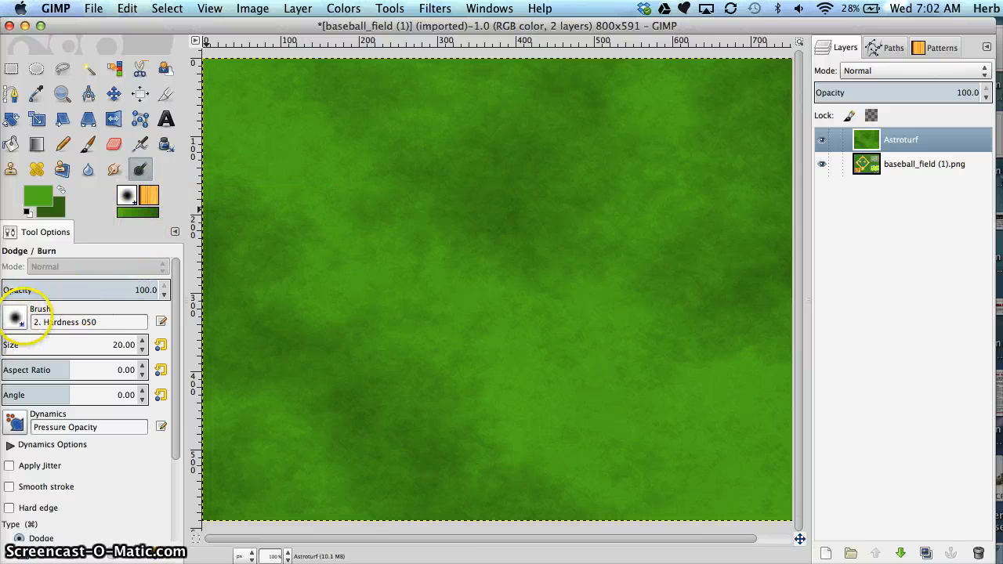
pyautogui.click(15, 317)
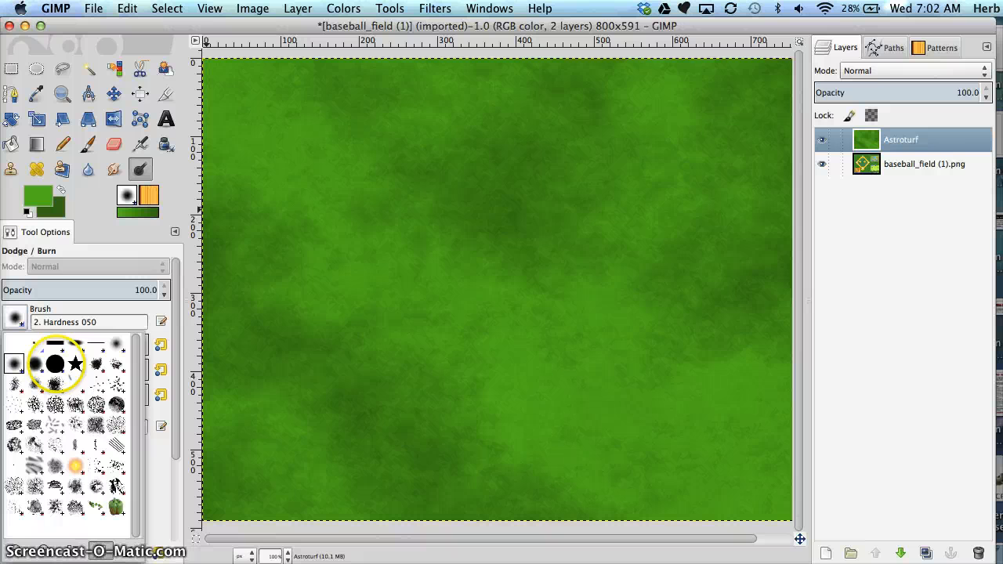
pyautogui.click(55, 364)
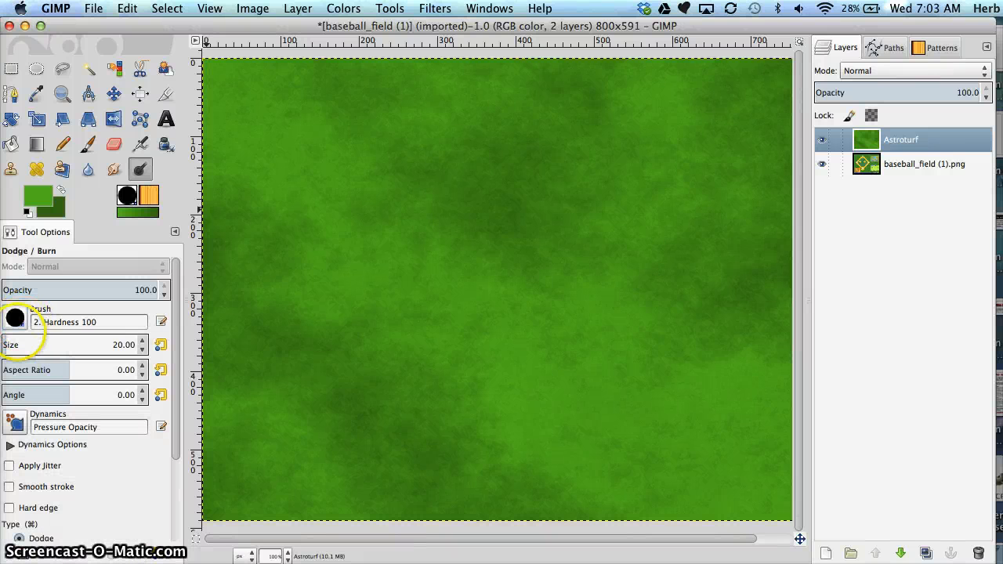
pyautogui.click(106, 344)
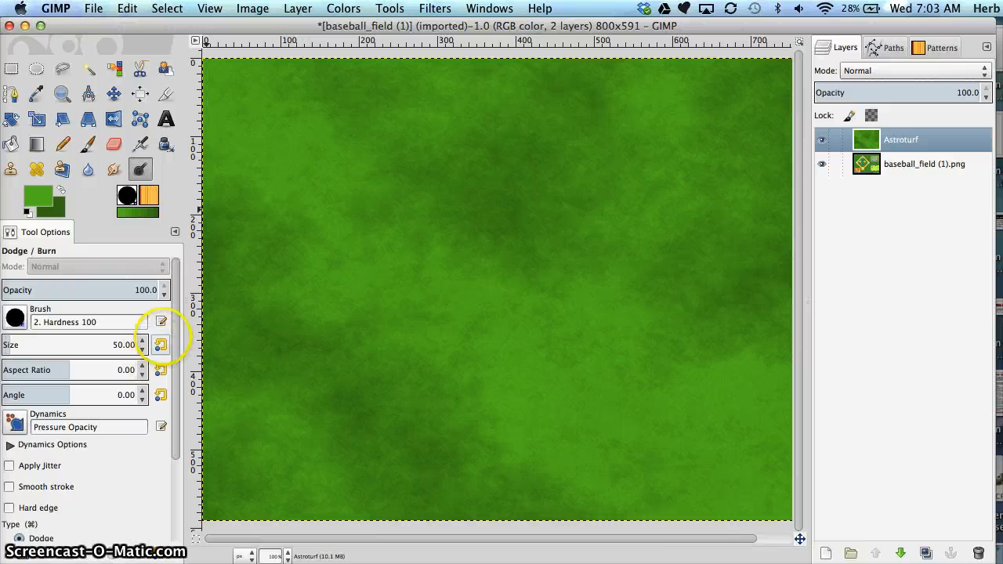
pyautogui.moveTo(179, 331); pyautogui.dragTo(184, 426)
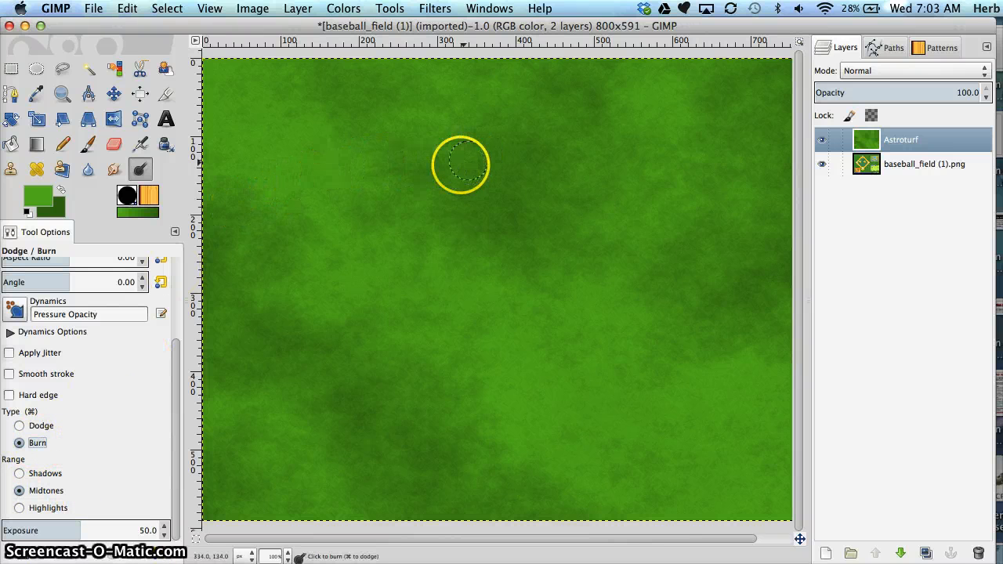
# Burn a straight horizontal stripe along the turf's top edge in two passes, starting and ending outside the canvas.
pyautogui.moveTo(460, 164); pyautogui.dragTo(457, 169)
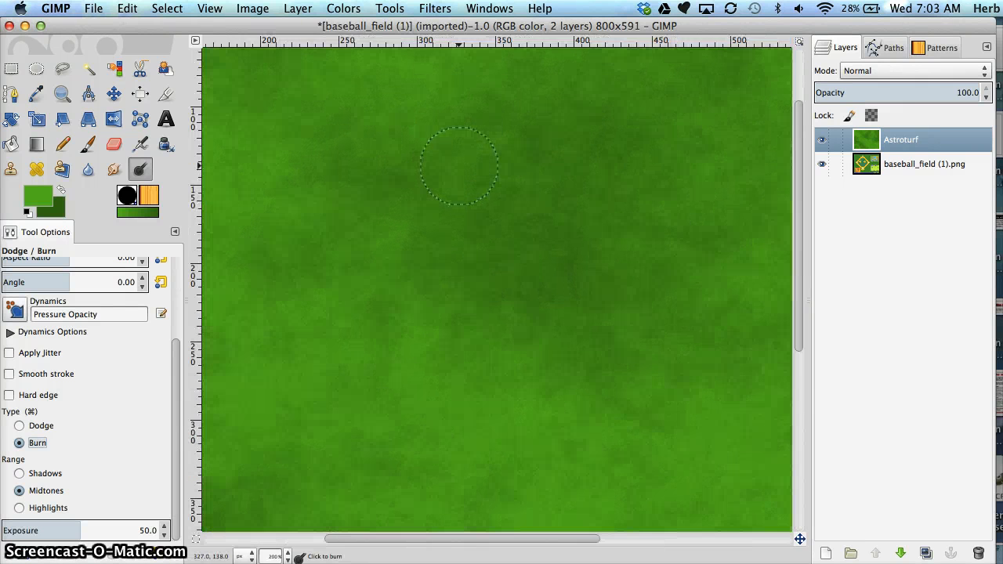
pyautogui.press('-')
pyautogui.moveTo(365, 161)
pyautogui.mouseDown()
pyautogui.moveTo(331, 175)
pyautogui.moveTo(270, 147)
pyautogui.moveTo(735, 143)
pyautogui.moveTo(512, 179)
pyautogui.moveTo(320, 168)
pyautogui.moveTo(264, 149)
pyautogui.mouseUp()
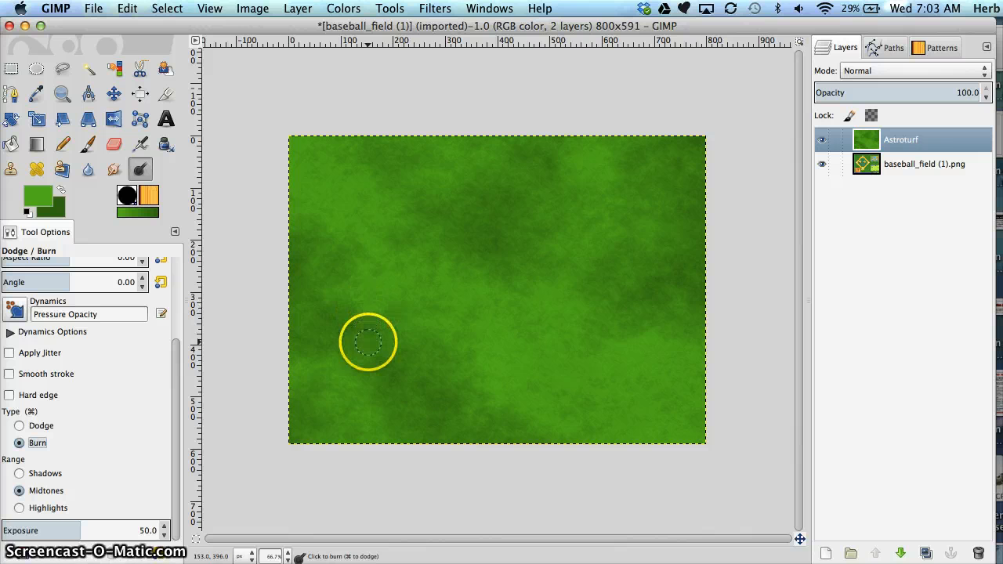
pyautogui.click(274, 144)
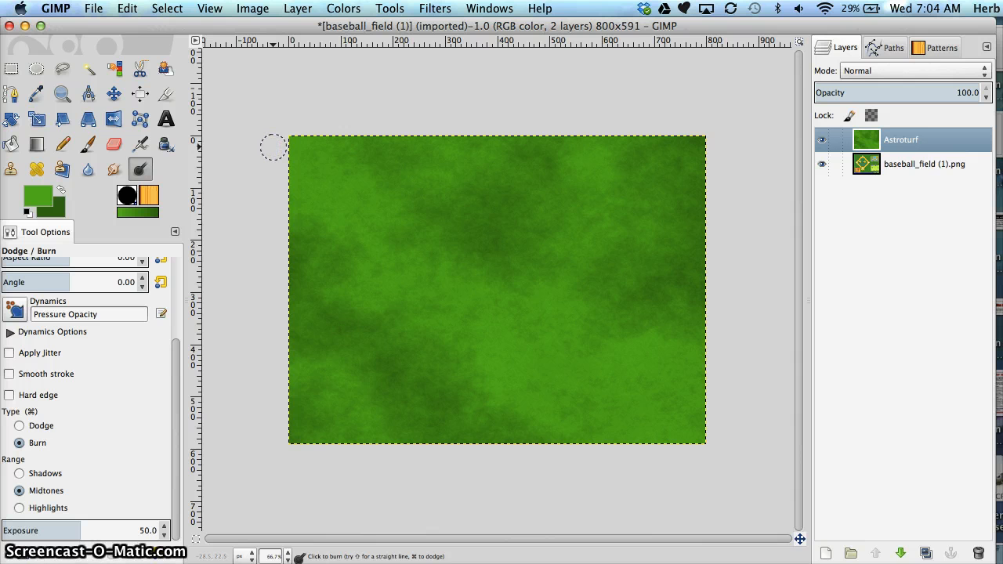
pyautogui.press('shift')
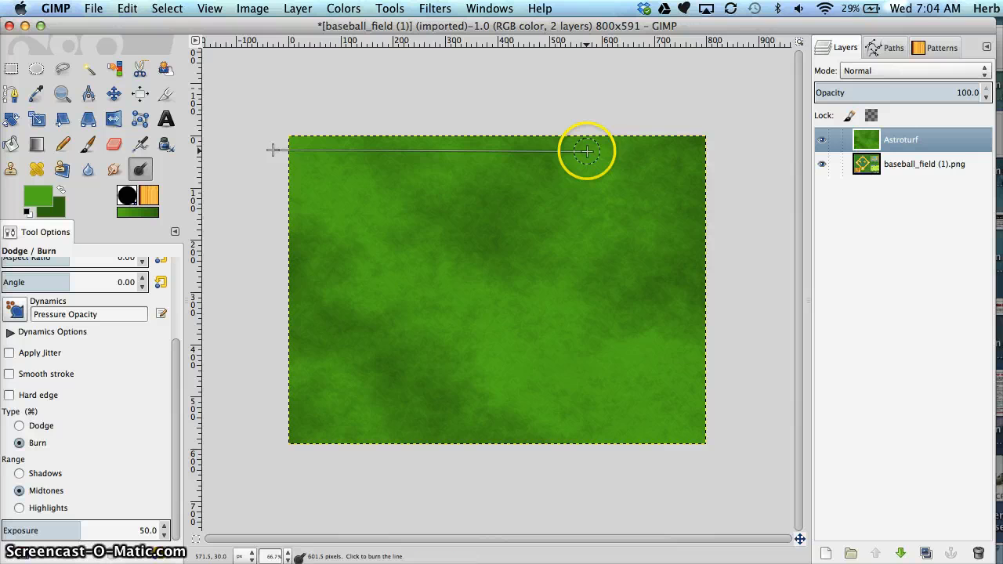
pyautogui.keyDown('shift'); pyautogui.click(728, 152); pyautogui.keyUp('shift')
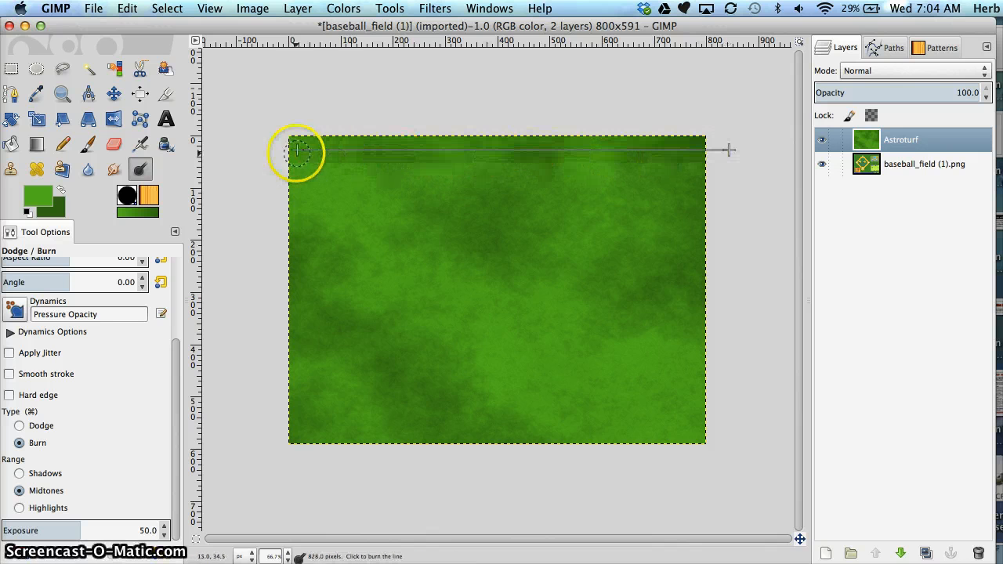
pyautogui.keyDown('shift'); pyautogui.click(269, 150); pyautogui.keyUp('shift')
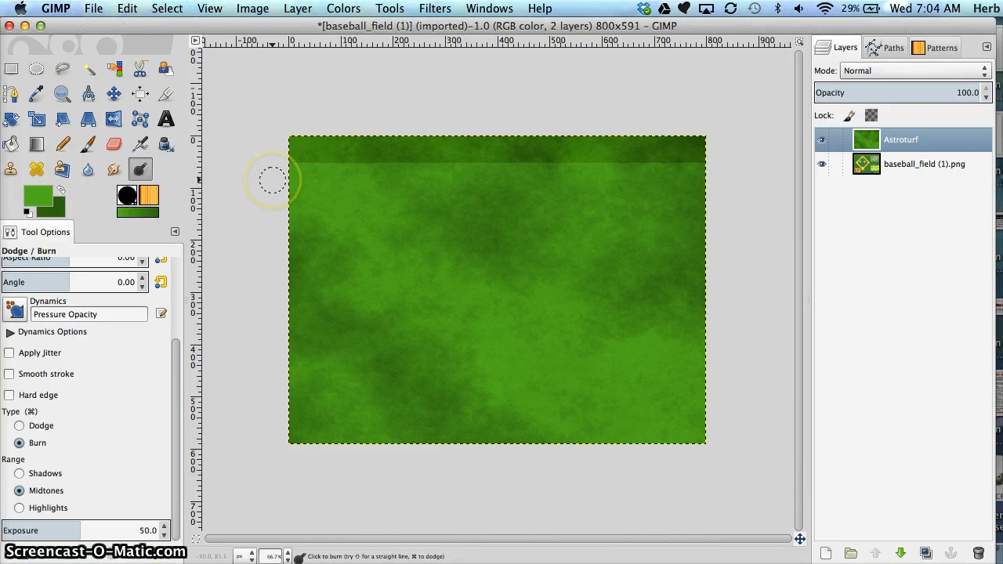
# Place a horizontal guide below the first stripe and burn a second straight stripe just beneath it in two passes.
pyautogui.moveTo(261, 45); pyautogui.dragTo(271, 194)
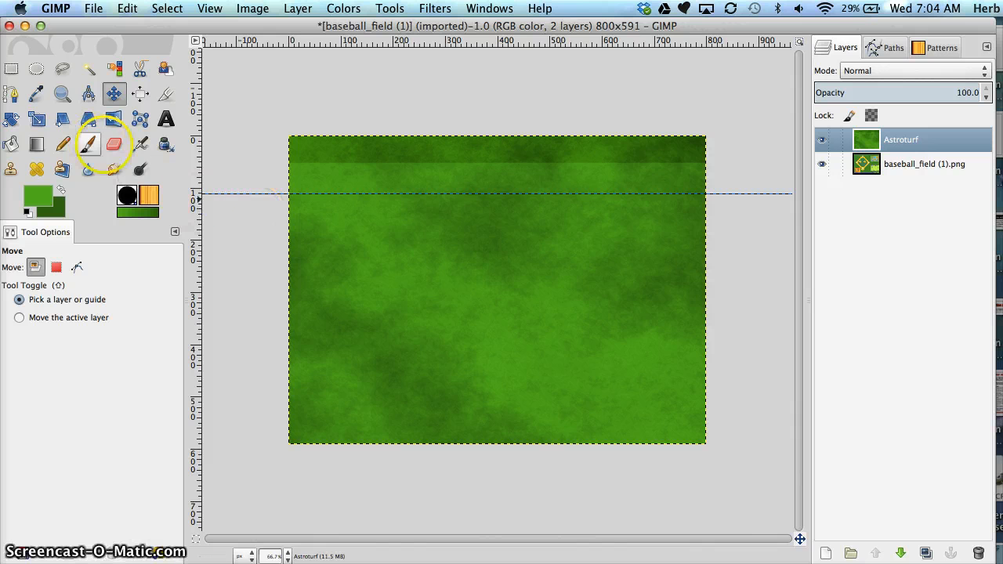
pyautogui.click(140, 169)
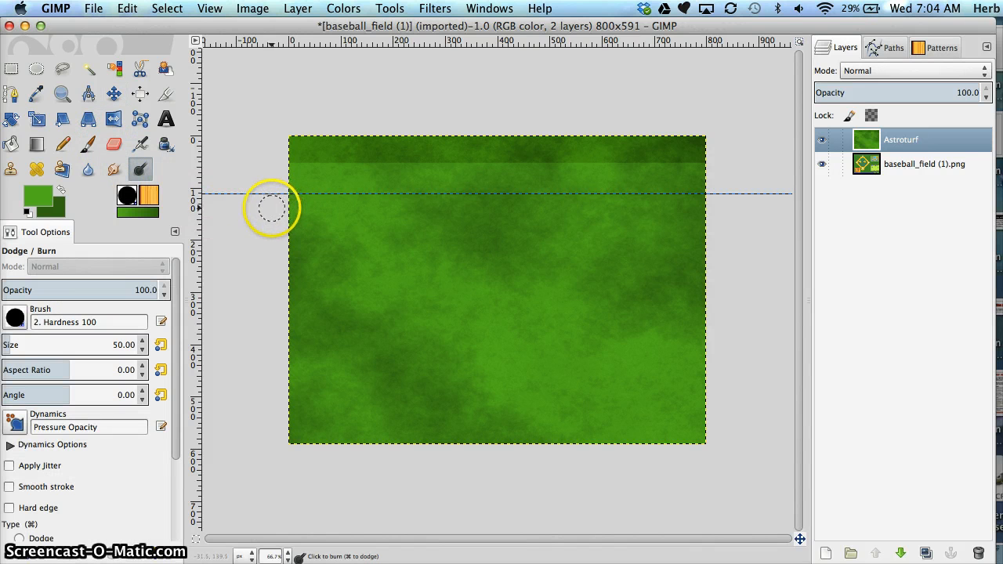
pyautogui.press('shift')
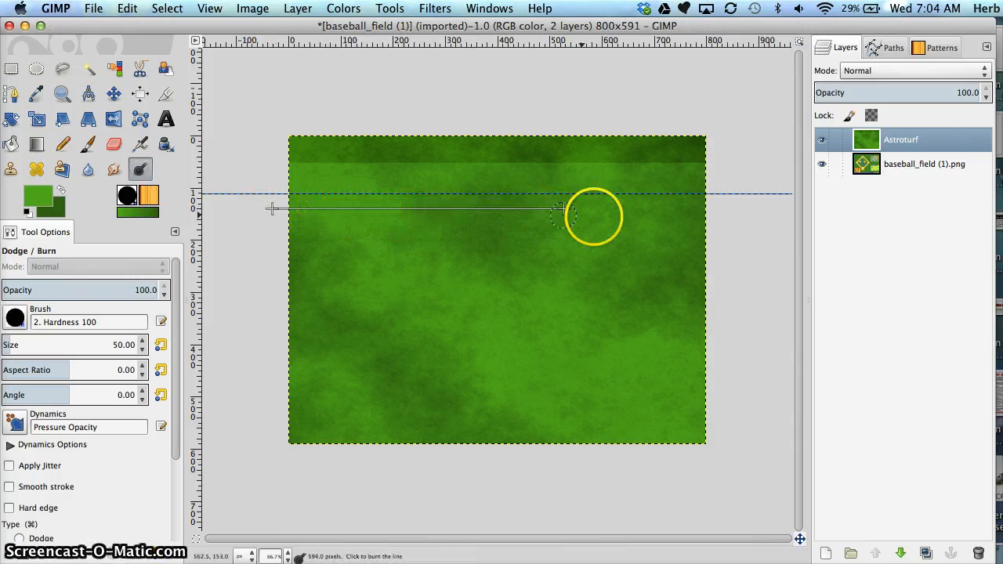
pyautogui.keyDown('shift'); pyautogui.click(736, 207); pyautogui.keyUp('shift')
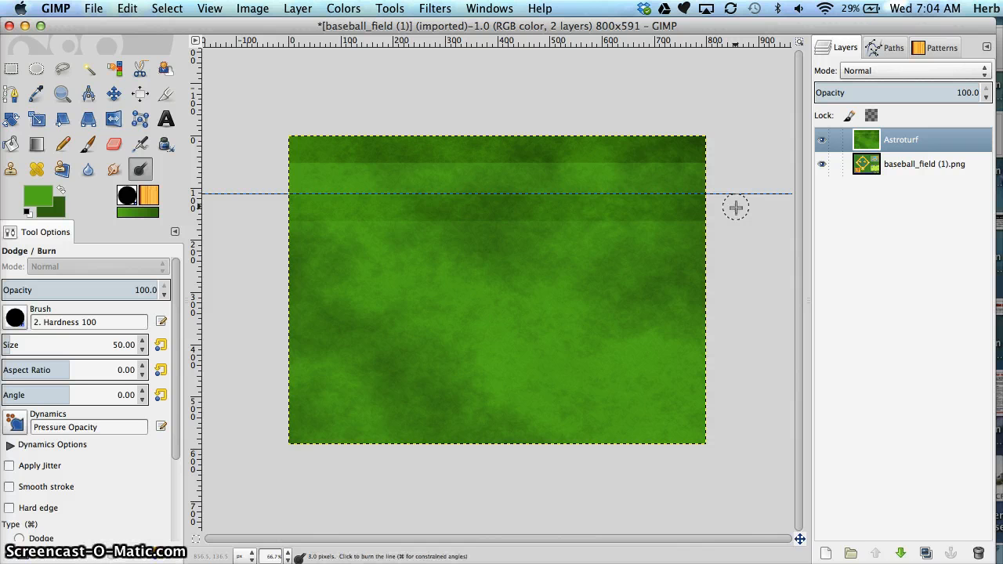
pyautogui.keyDown('shift'); pyautogui.click(269, 208); pyautogui.keyUp('shift')
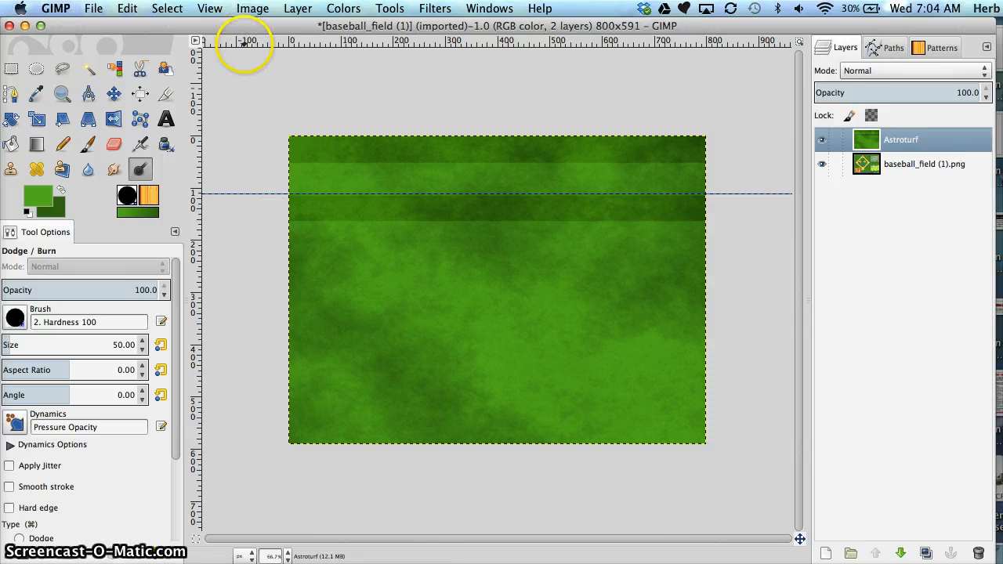
# Add another horizontal guide below the second stripe and burn a third straight stripe beneath it in two passes.
pyautogui.moveTo(246, 42); pyautogui.dragTo(264, 253)
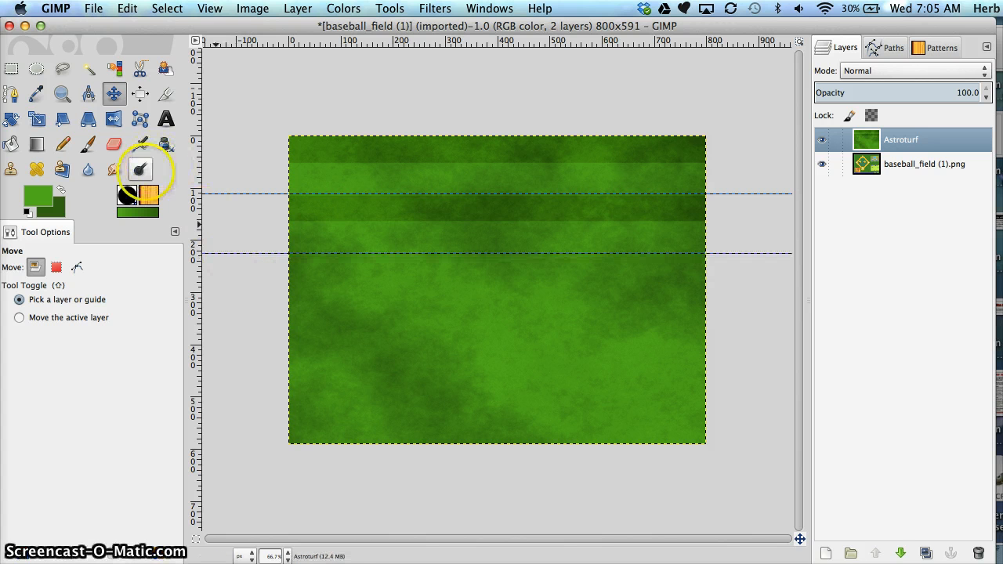
pyautogui.click(140, 169)
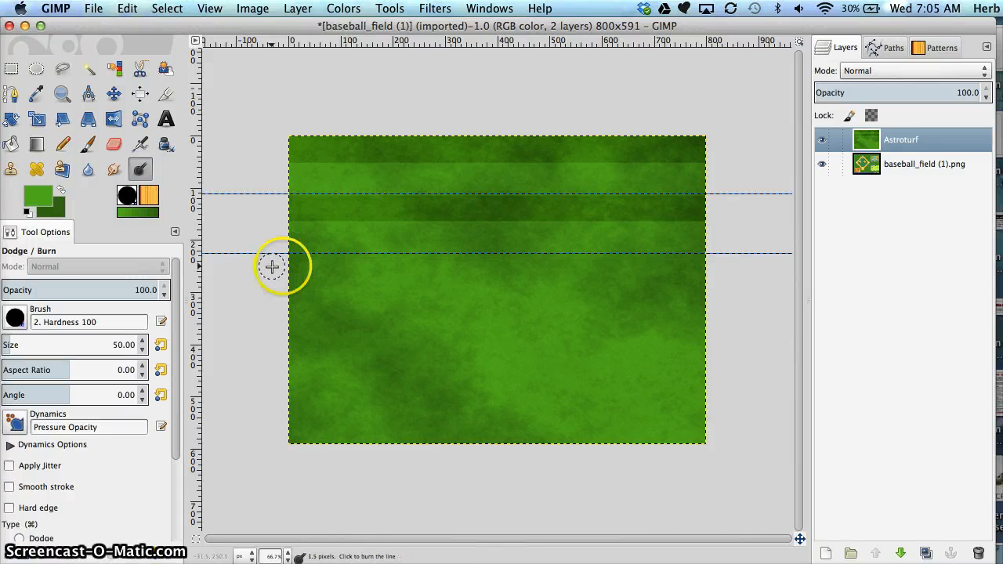
pyautogui.keyDown('shift'); pyautogui.click(746, 267); pyautogui.keyUp('shift')
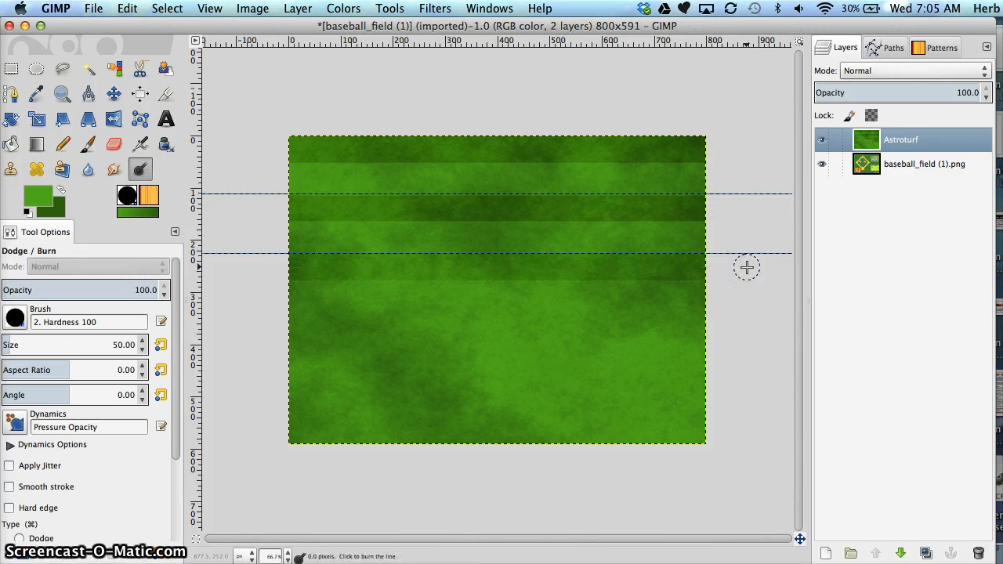
pyautogui.keyDown('shift'); pyautogui.click(260, 267); pyautogui.keyUp('shift')
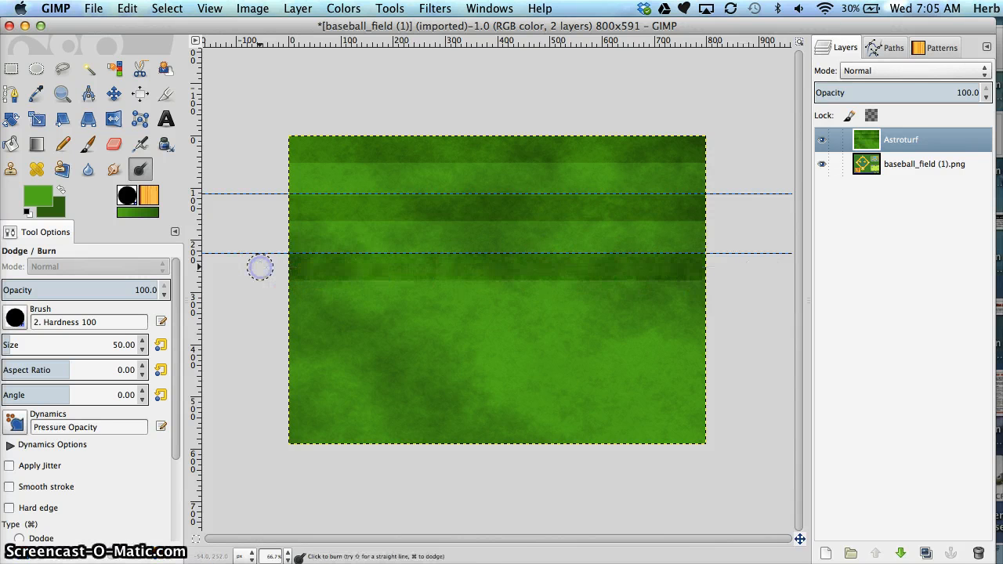
# Place a vertical guide near the turf's left edge and burn a straight vertical stripe along that edge in two passes.
pyautogui.moveTo(196, 289); pyautogui.dragTo(320, 291)
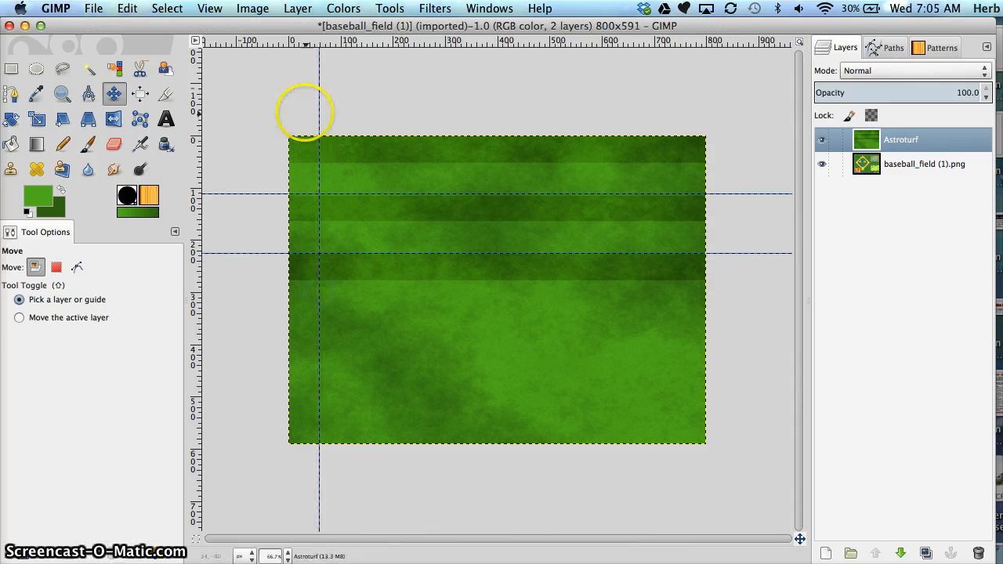
pyautogui.click(140, 169)
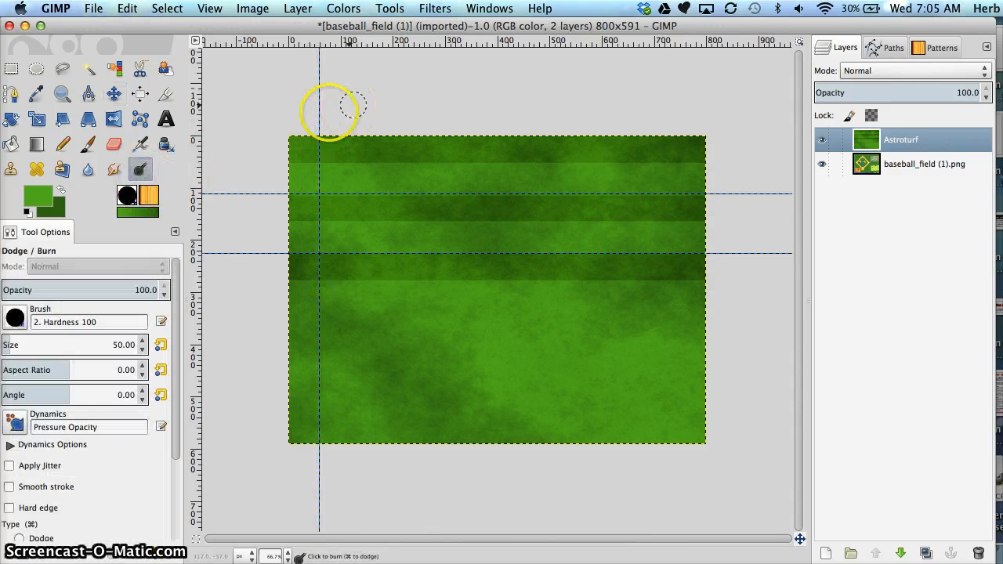
pyautogui.click(304, 121)
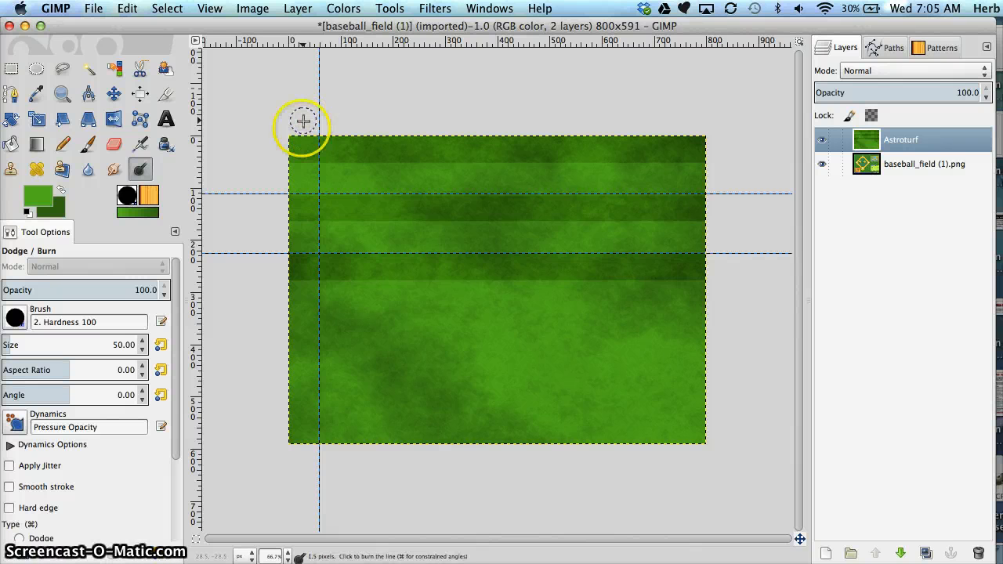
pyautogui.keyDown('shift'); pyautogui.click(303, 468); pyautogui.keyUp('shift')
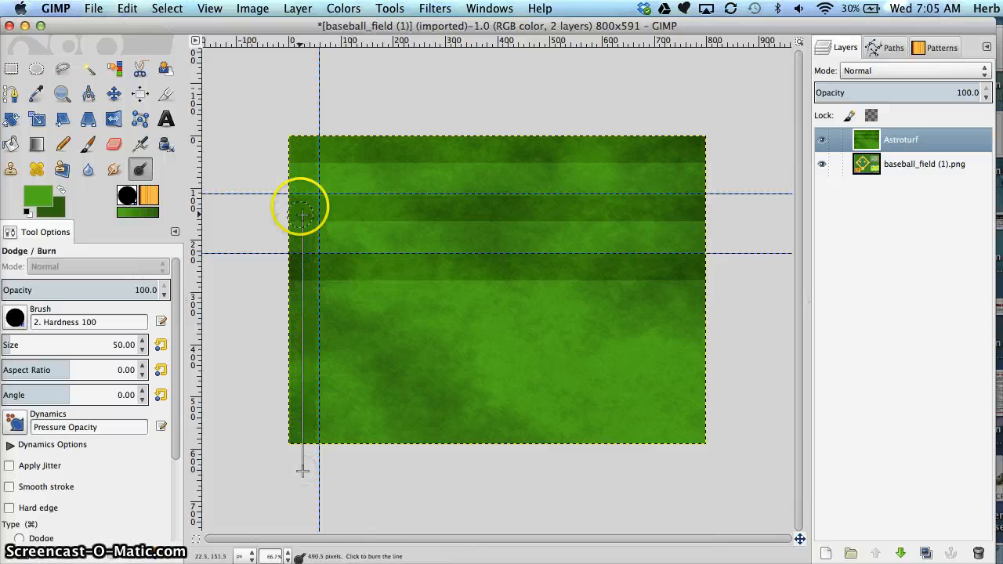
pyautogui.keyDown('shift'); pyautogui.click(303, 109); pyautogui.keyUp('shift')
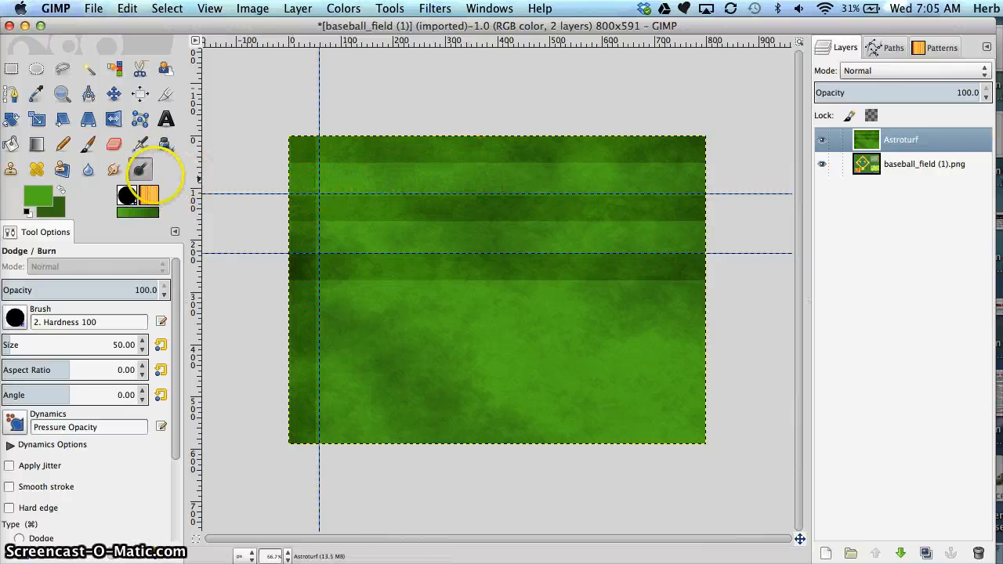
# Try a Paintbrush stroke on the turf with the 2. Hardness 075 brush and return to the Dodge / Burn tool.
pyautogui.click(88, 144)
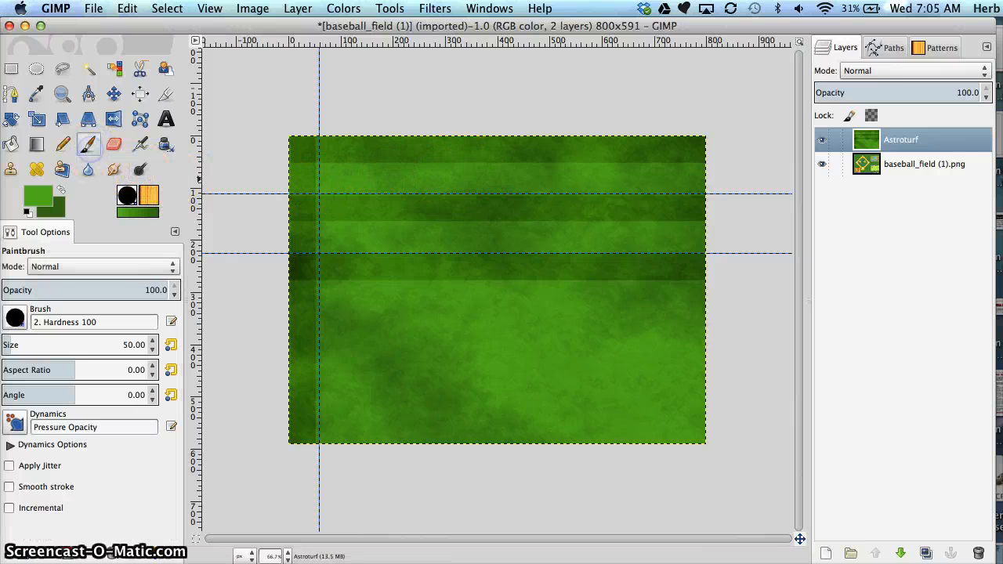
pyautogui.click(15, 318)
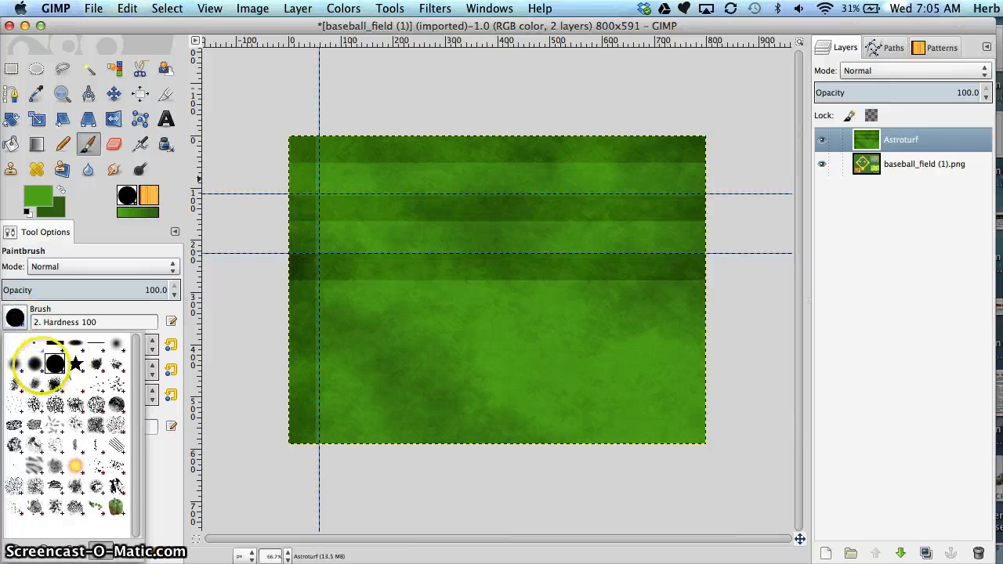
pyautogui.click(34, 362)
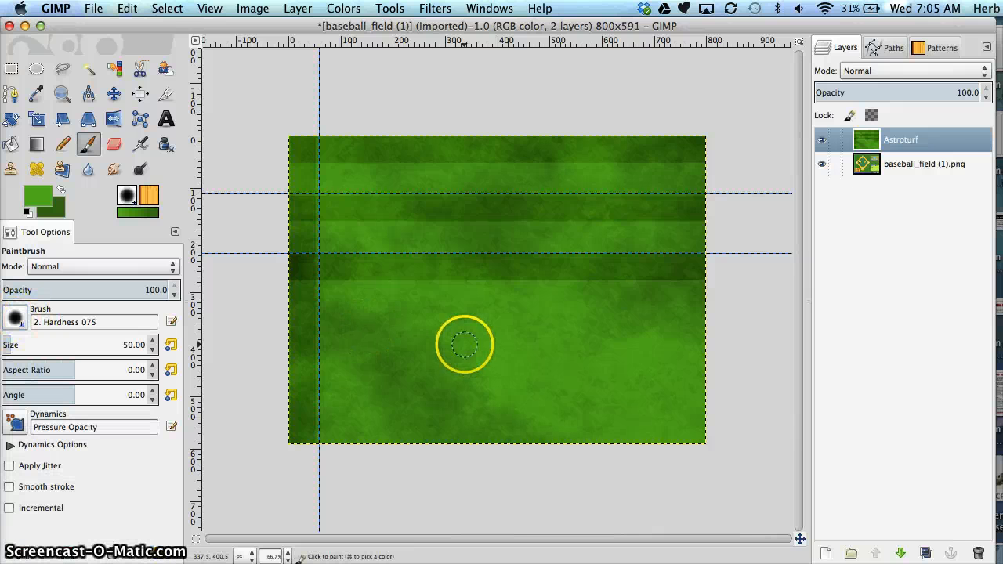
pyautogui.moveTo(463, 343); pyautogui.dragTo(497, 366)
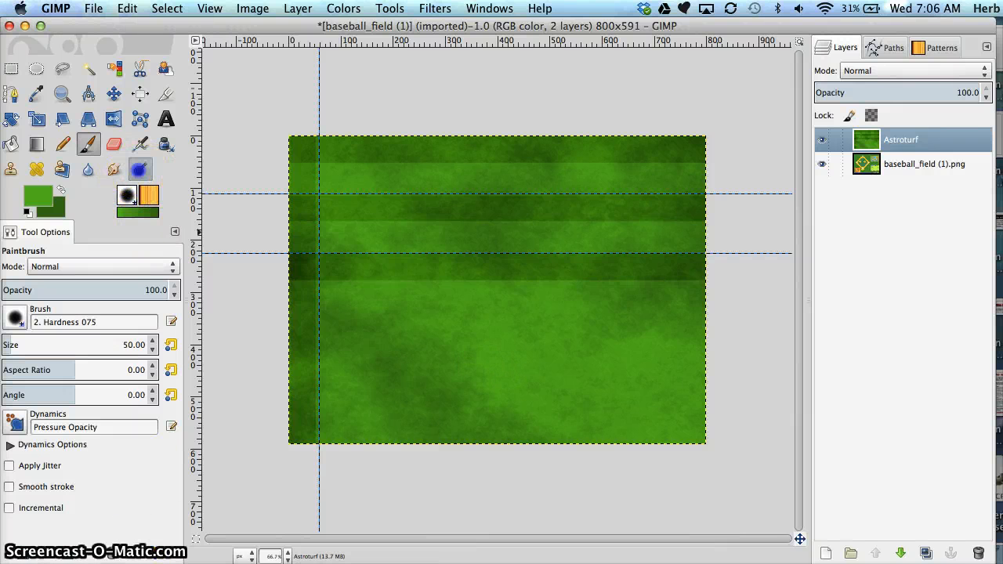
pyautogui.click(139, 168)
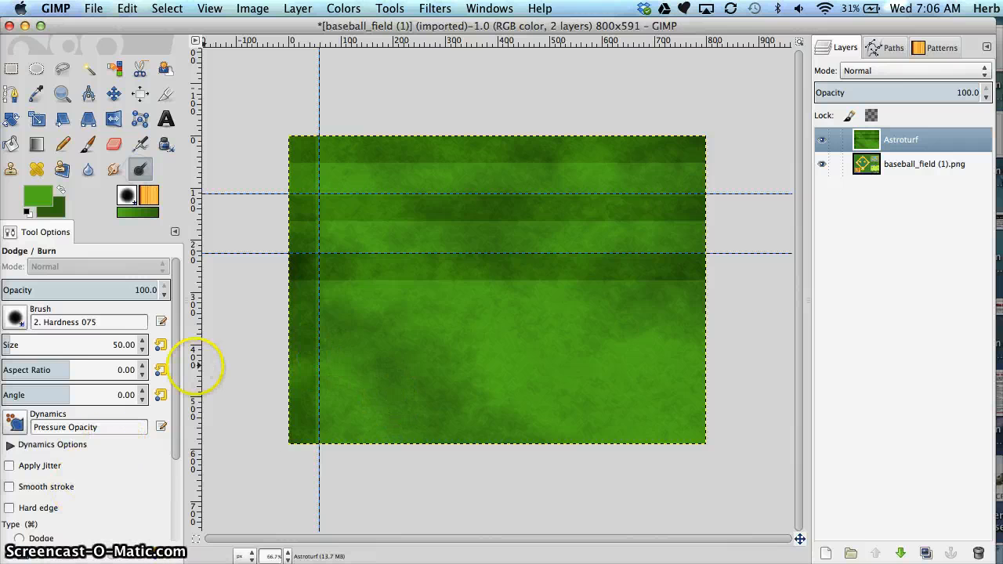
# Try freehand burn strokes on the unstriped lower-right area of the turf and undo them.
pyautogui.scroll(-2, 170, 411)
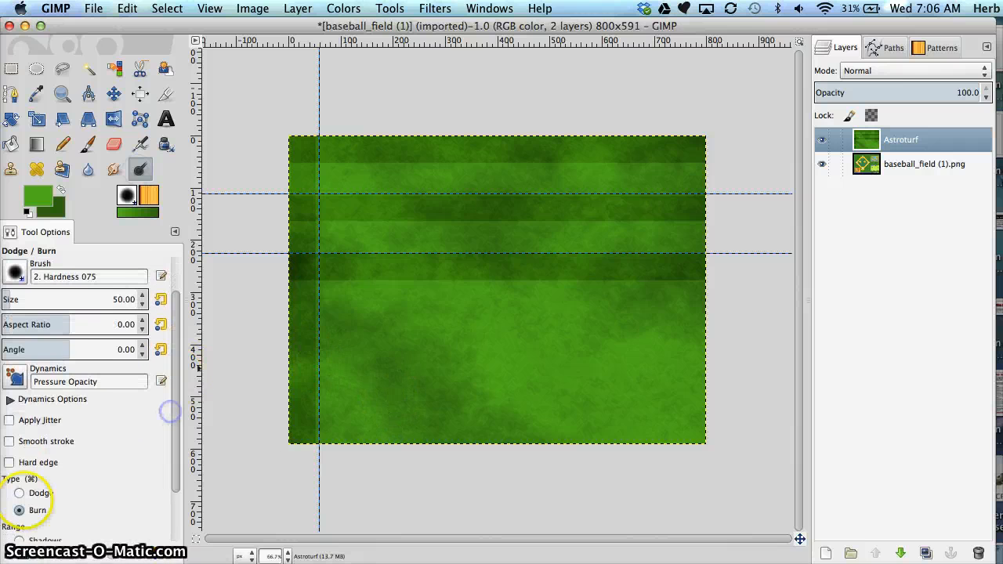
pyautogui.moveTo(619, 329)
pyautogui.mouseDown()
pyautogui.moveTo(575, 342)
pyautogui.moveTo(594, 399)
pyautogui.moveTo(530, 394)
pyautogui.moveTo(564, 392)
pyautogui.mouseUp()
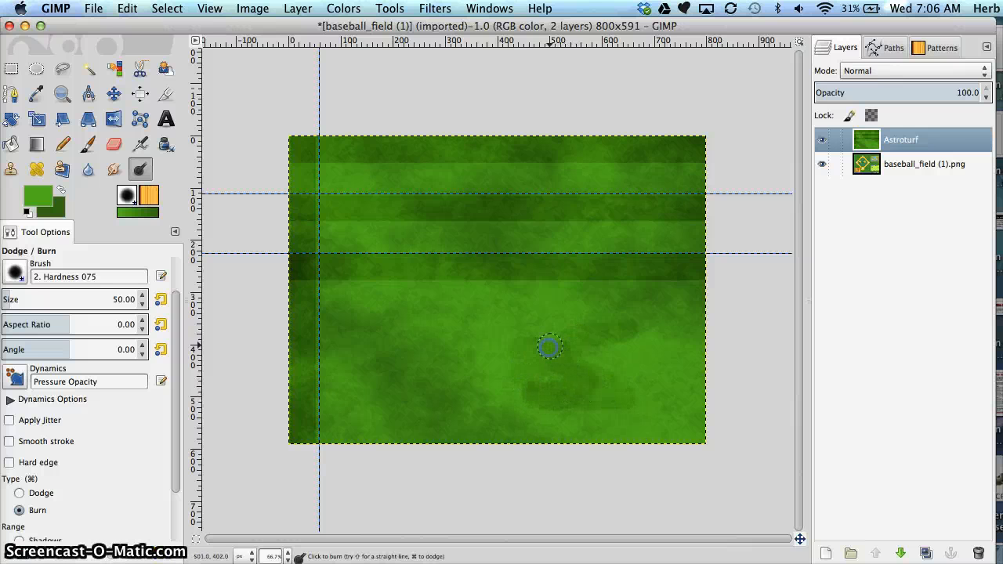
pyautogui.moveTo(549, 347)
pyautogui.mouseDown()
pyautogui.moveTo(518, 355)
pyautogui.moveTo(511, 385)
pyautogui.moveTo(536, 366)
pyautogui.moveTo(535, 352)
pyautogui.moveTo(520, 383)
pyautogui.moveTo(562, 339)
pyautogui.moveTo(509, 359)
pyautogui.mouseUp()
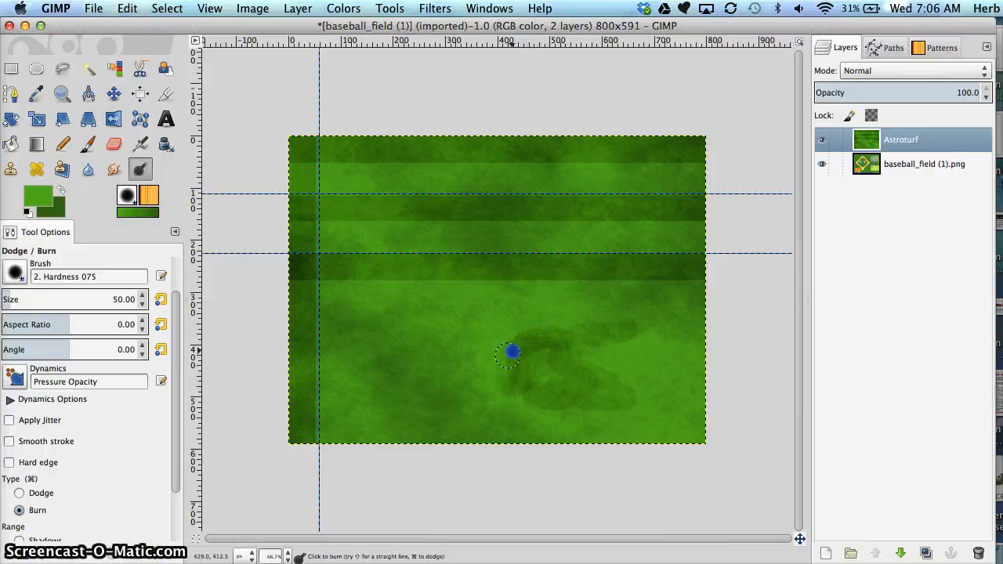
pyautogui.moveTo(532, 344)
pyautogui.mouseDown()
pyautogui.moveTo(494, 376)
pyautogui.moveTo(524, 359)
pyautogui.moveTo(584, 355)
pyautogui.mouseUp()
pyautogui.press('ctrl')
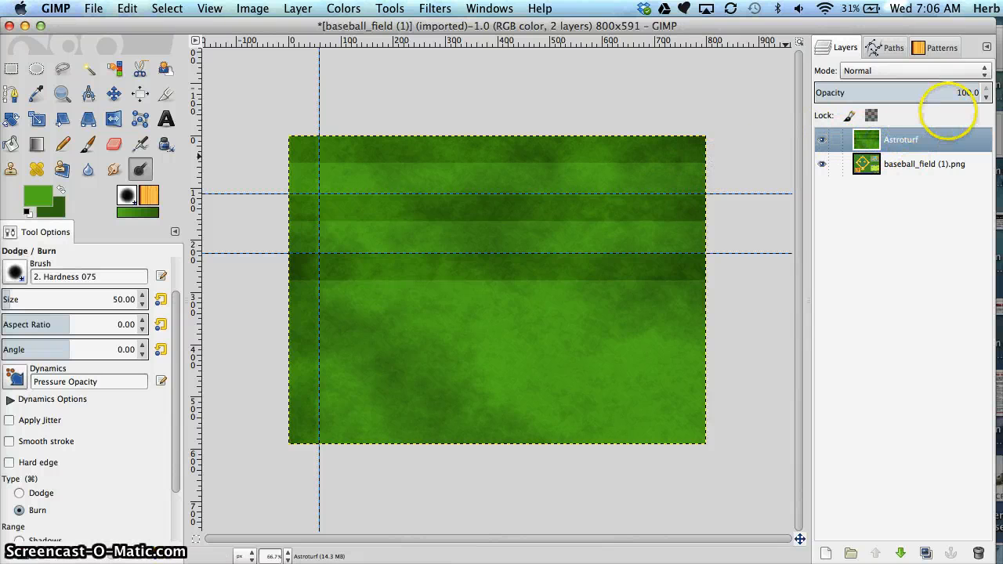
# Hide the Astroturf layer and show the baseball field image at 100% around home plate.
pyautogui.click(821, 141)
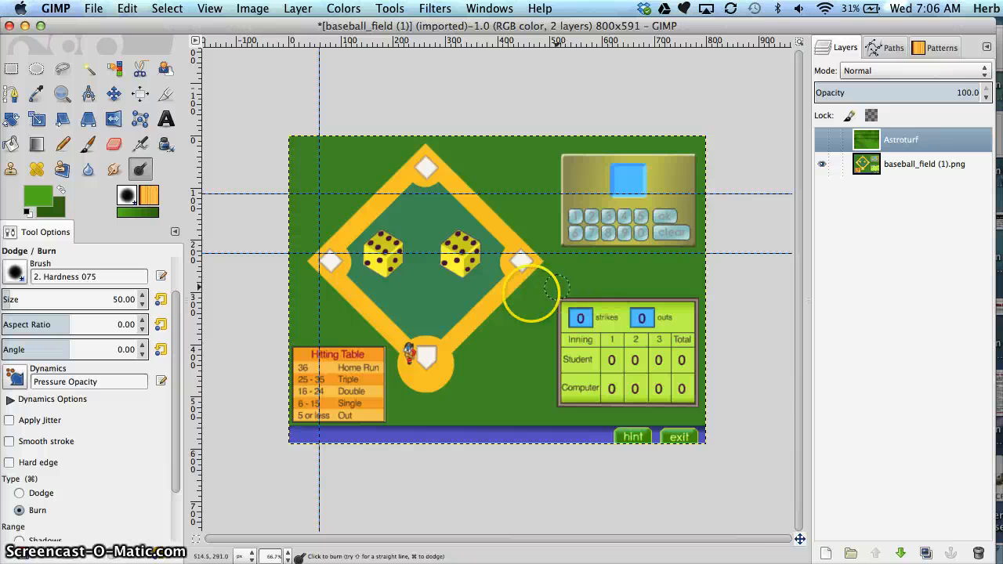
pyautogui.press('-')
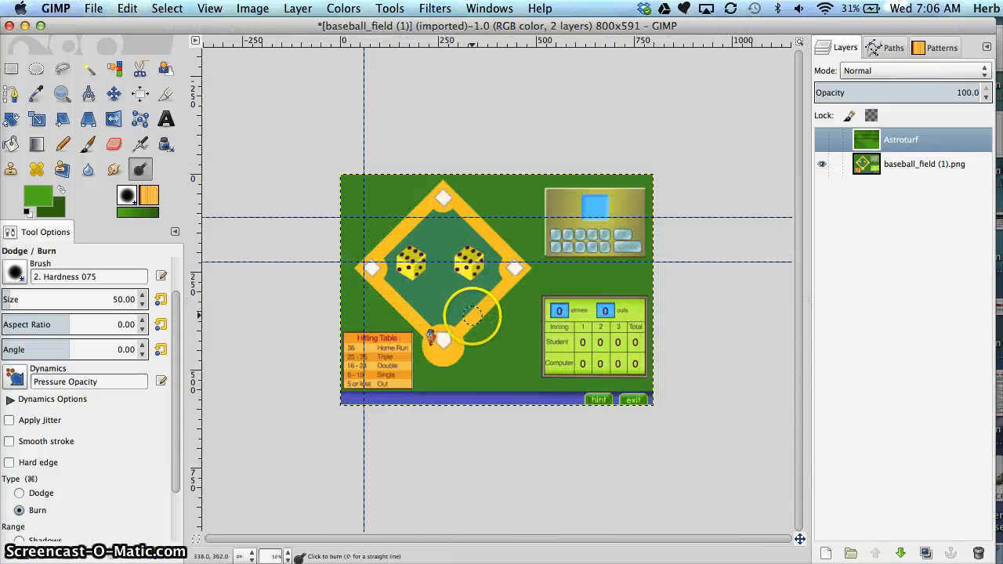
pyautogui.press('+')
pyautogui.press('+')
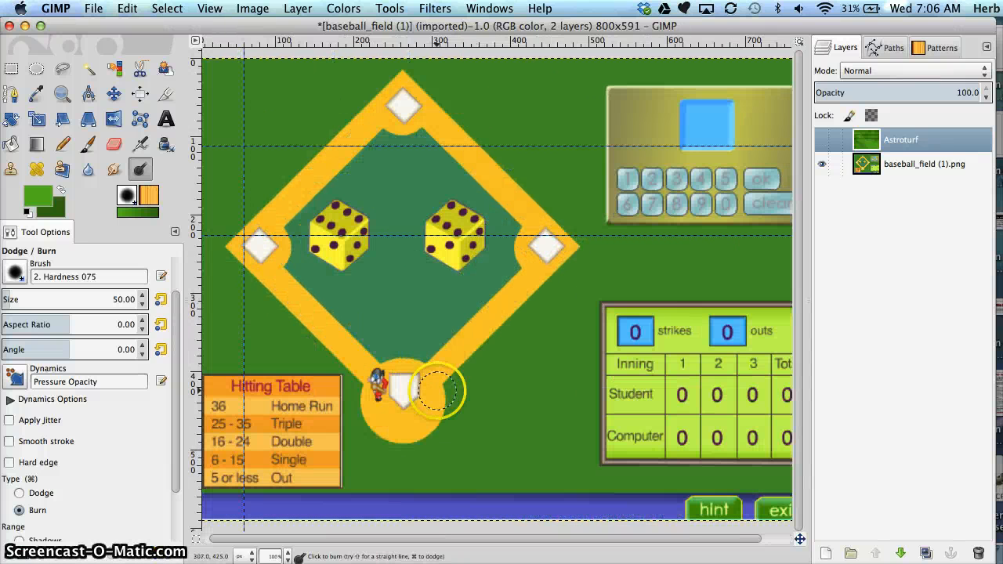